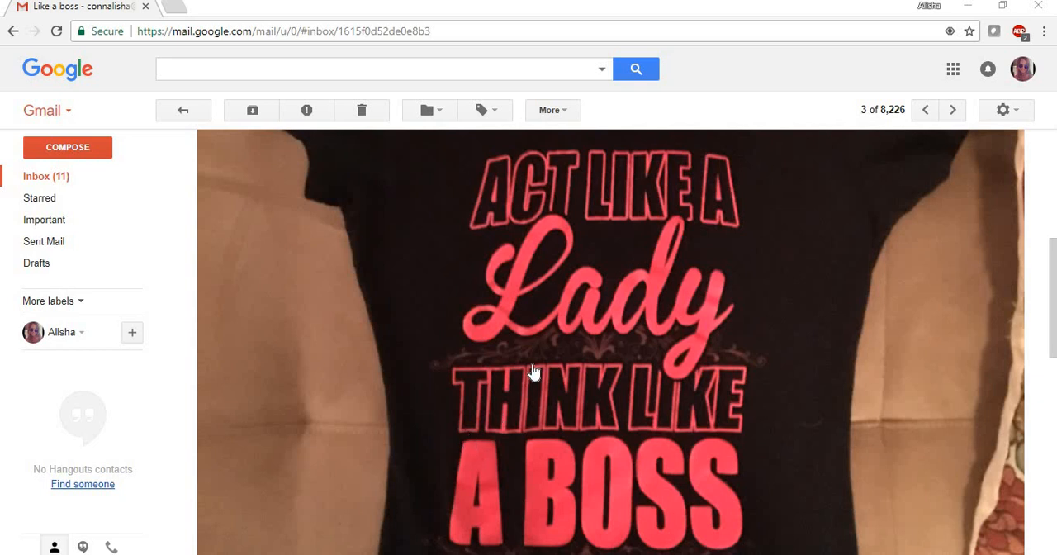
pyautogui.scroll(2, 532, 372)
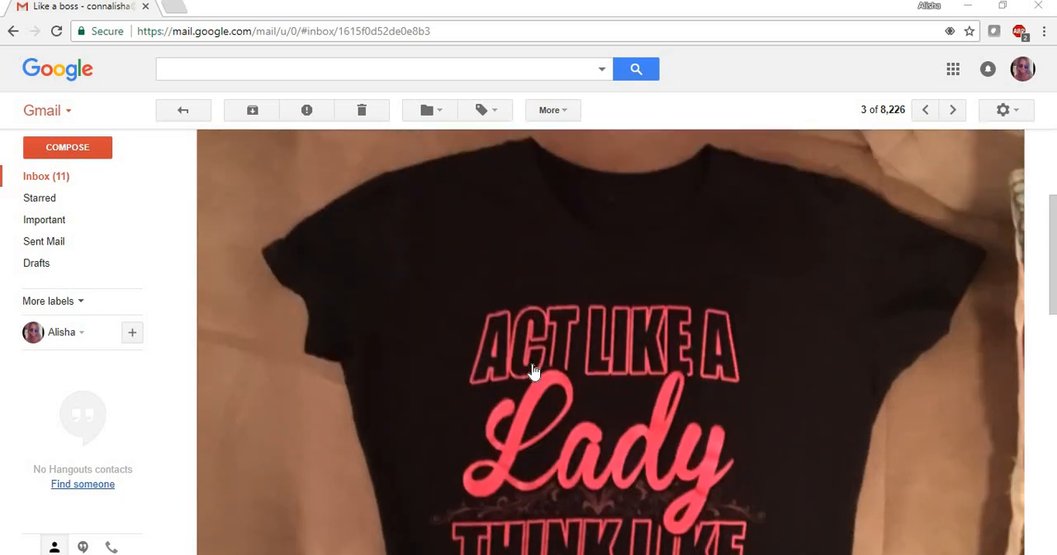
pyautogui.scroll(-1, 533, 372)
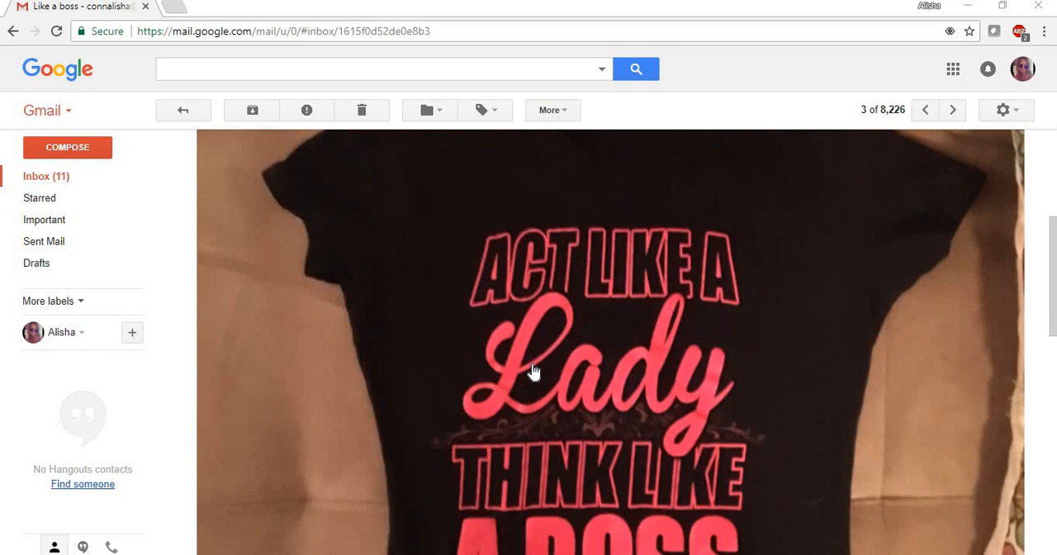
pyautogui.scroll(-2, 532, 372)
pyautogui.scroll(-2, 533, 371)
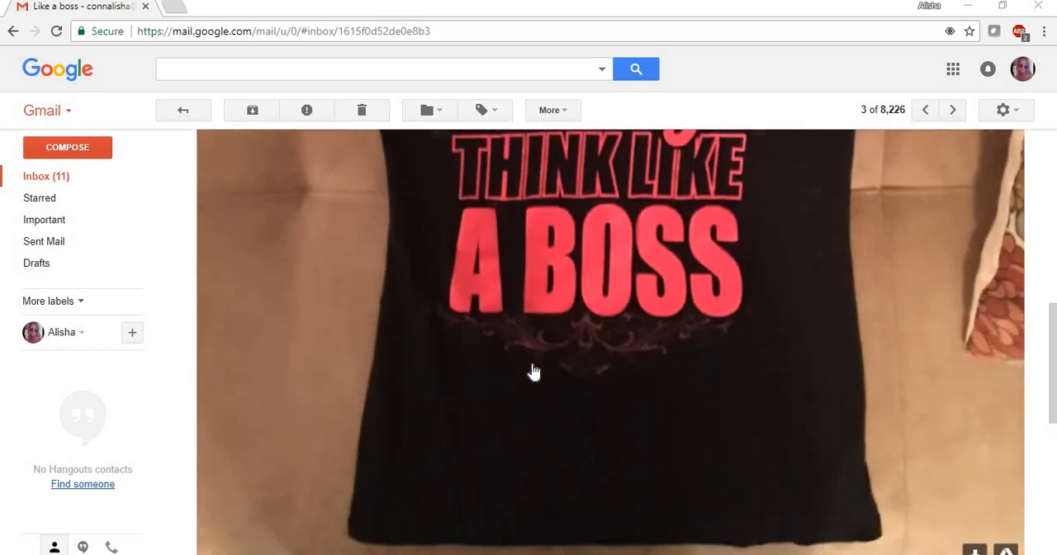
pyautogui.scroll(3, 533, 372)
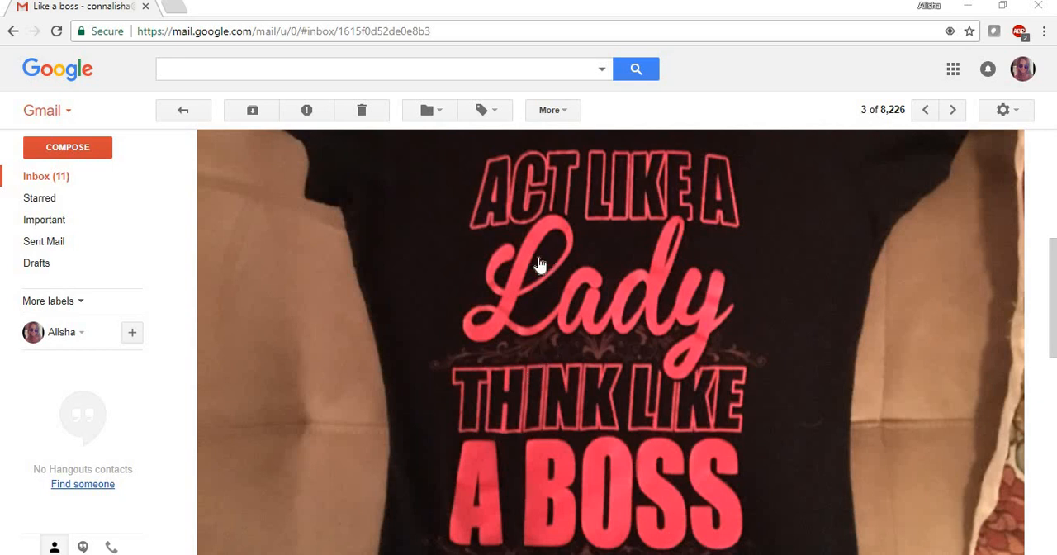
# Save the shirt photo from the e-mail to the Desktop as a JPEG named boss and close the mail window.
pyautogui.rightClick(377, 277)
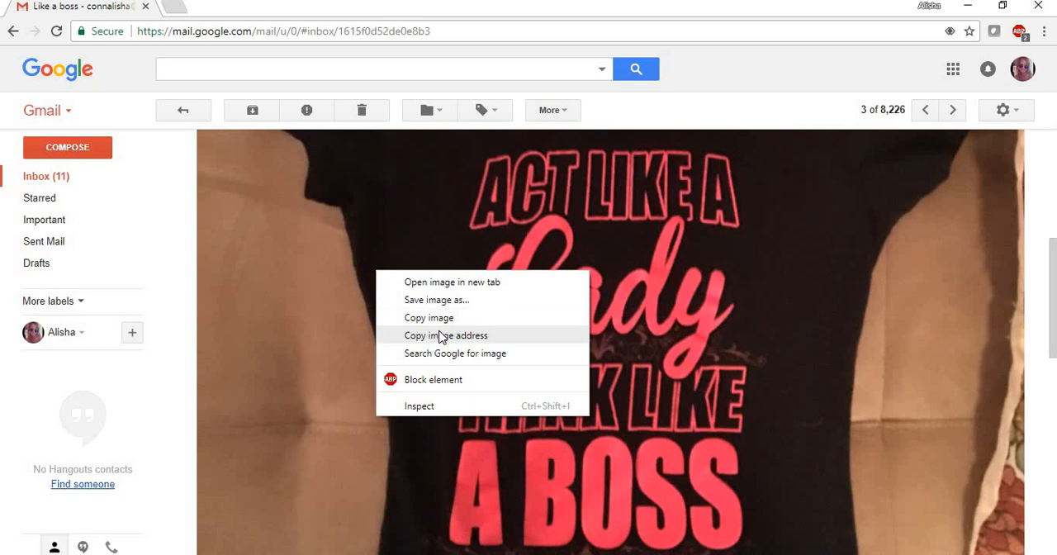
pyautogui.click(442, 302)
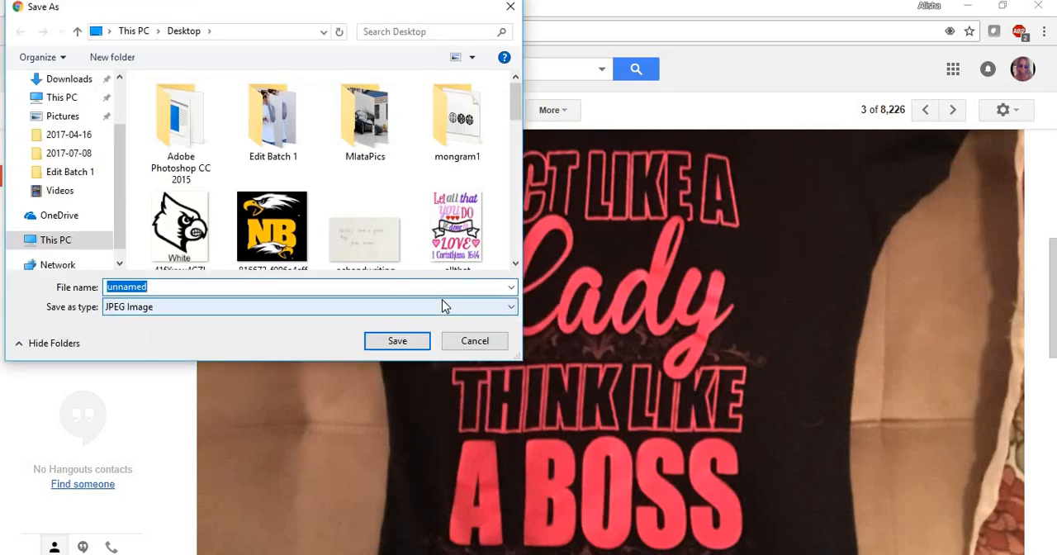
pyautogui.press('BackSpace')
pyautogui.write('boss')
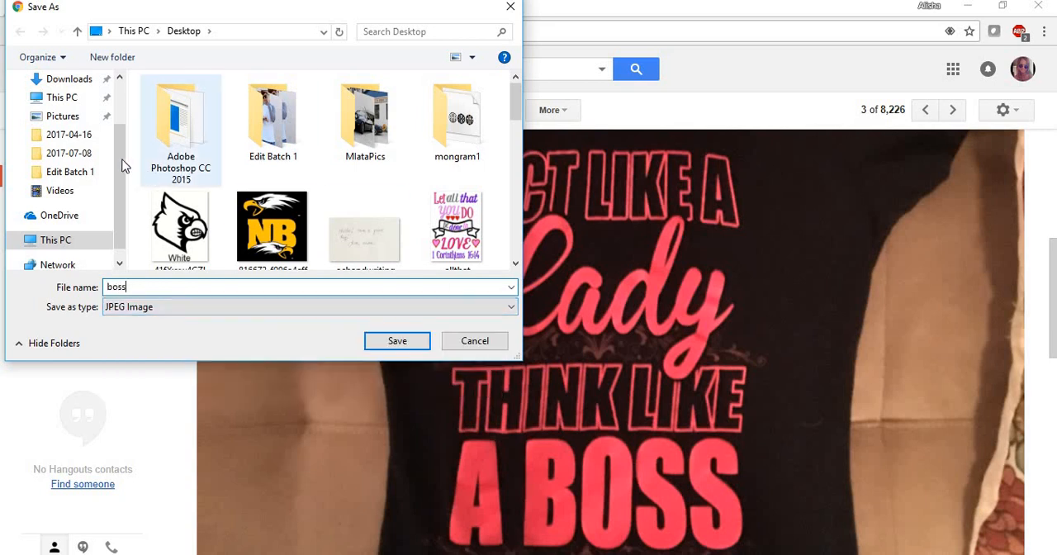
pyautogui.scroll(3, 74, 116)
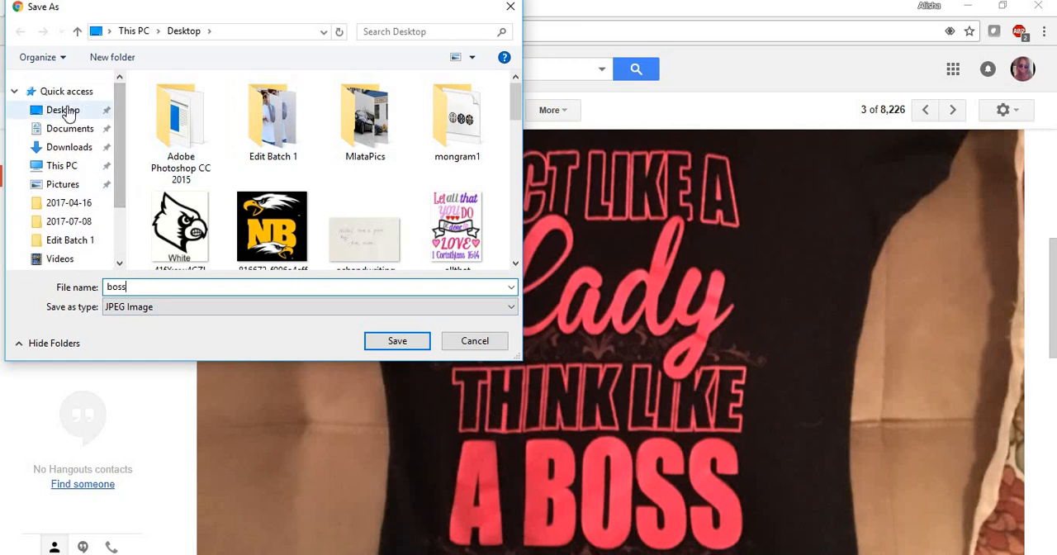
pyautogui.click(73, 111)
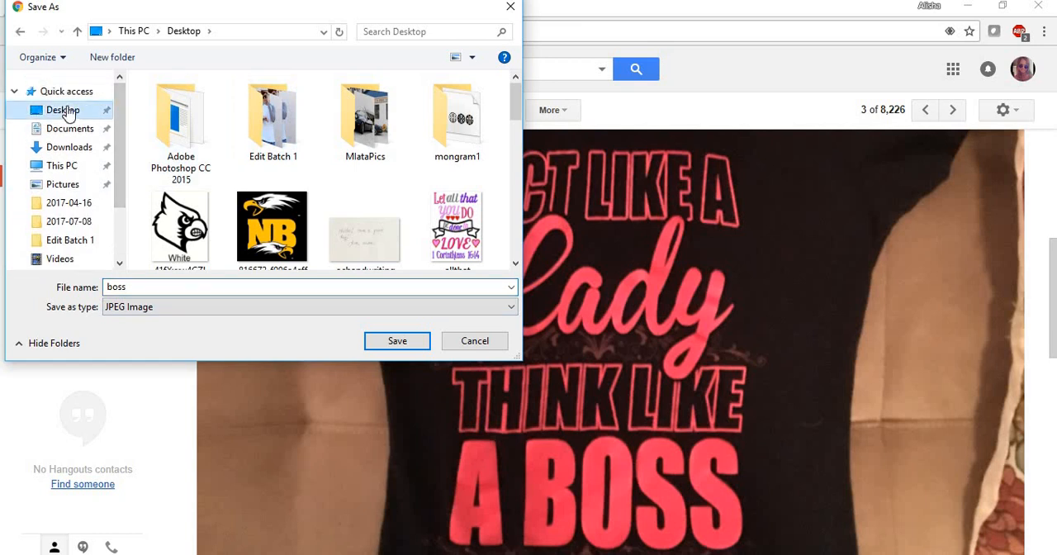
pyautogui.click(396, 341)
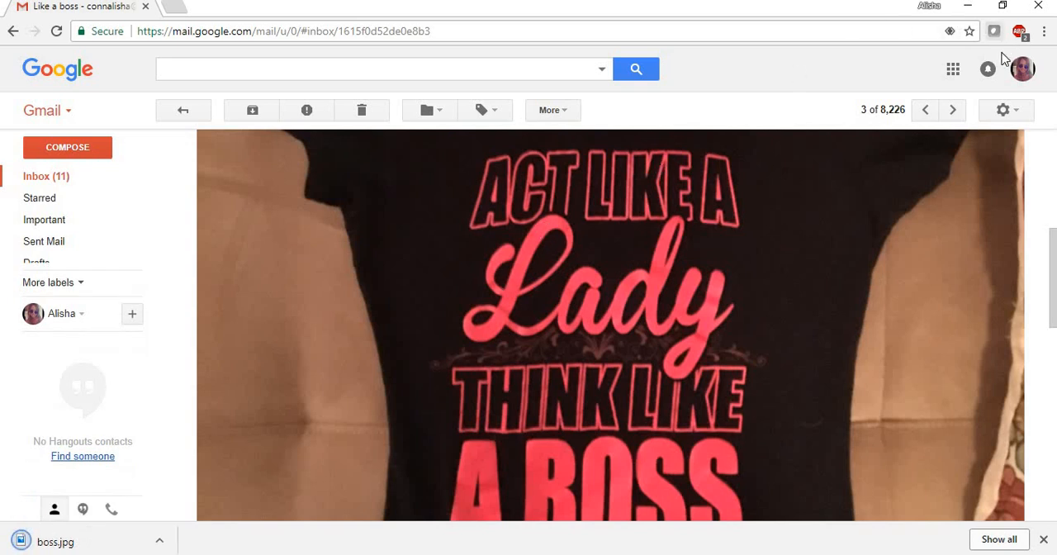
pyautogui.click(1038, 10)
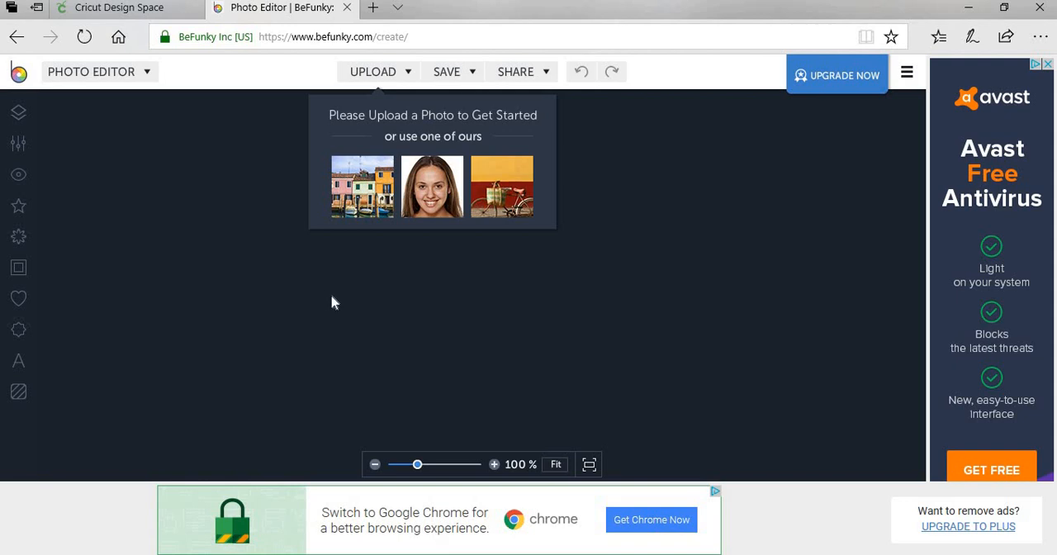
# In the BeFunky photo editor, upload the boss photo from the computer's Desktop.
pyautogui.click(386, 74)
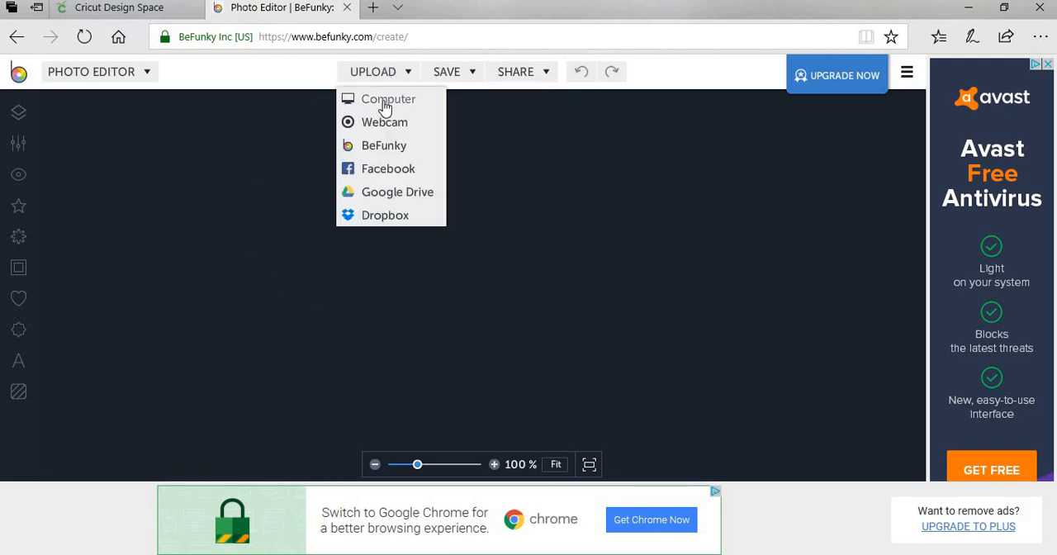
pyautogui.click(386, 103)
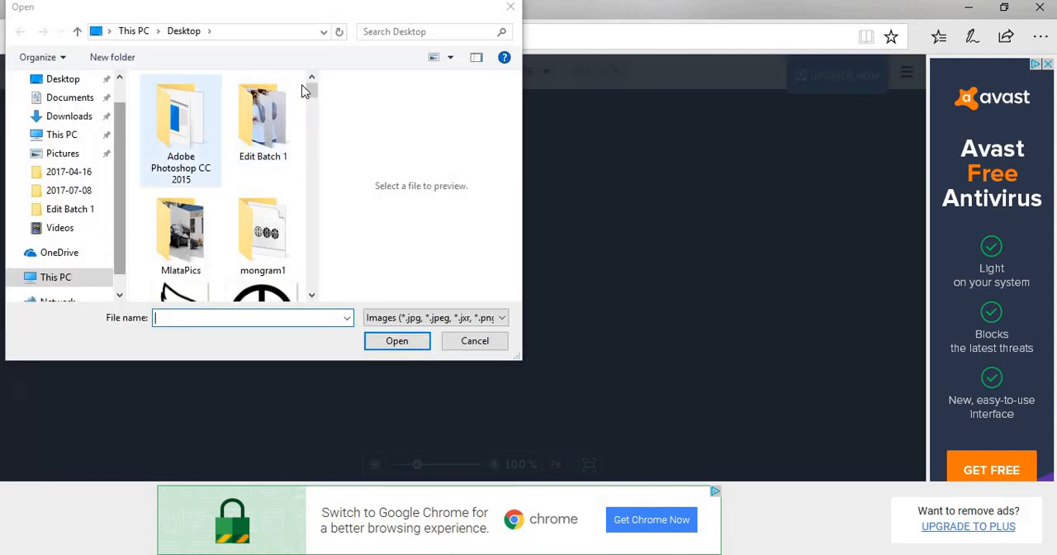
pyautogui.moveTo(311, 92); pyautogui.dragTo(312, 139)
pyautogui.doubleClick(186, 210)
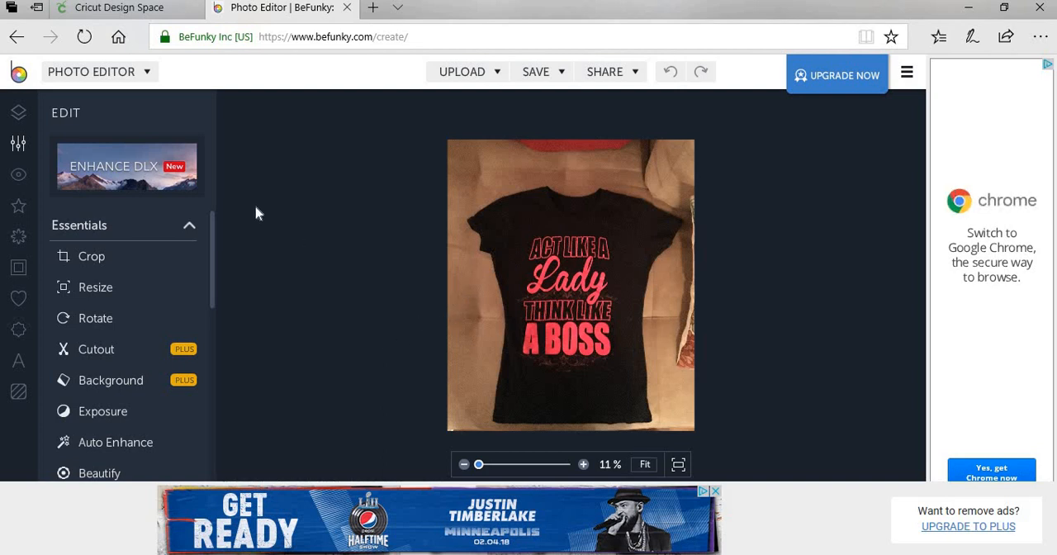
# Crop the photo in freeform to the shirt's lettering, about 1359 by 1759 px.
pyautogui.click(94, 257)
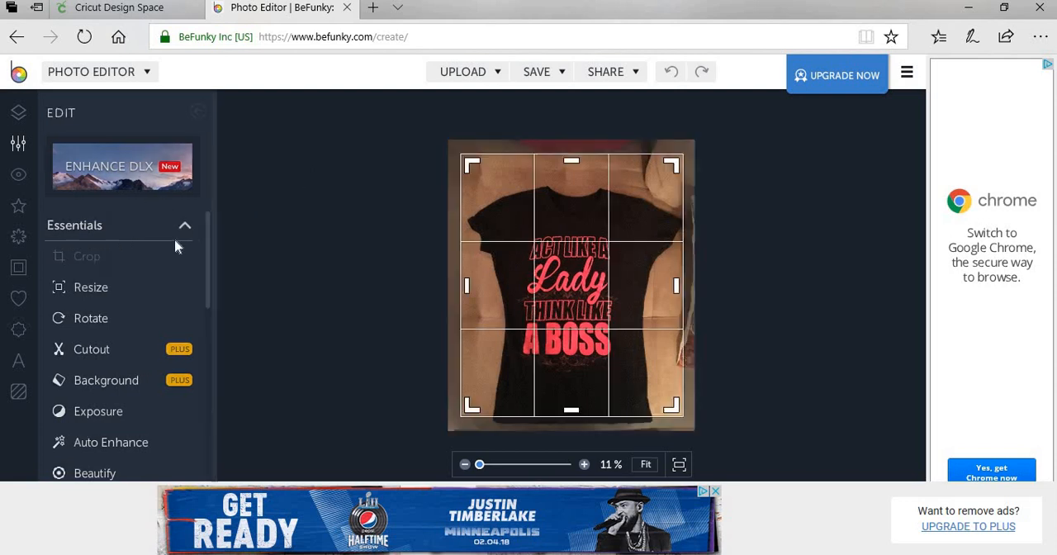
pyautogui.moveTo(578, 161); pyautogui.dragTo(577, 237)
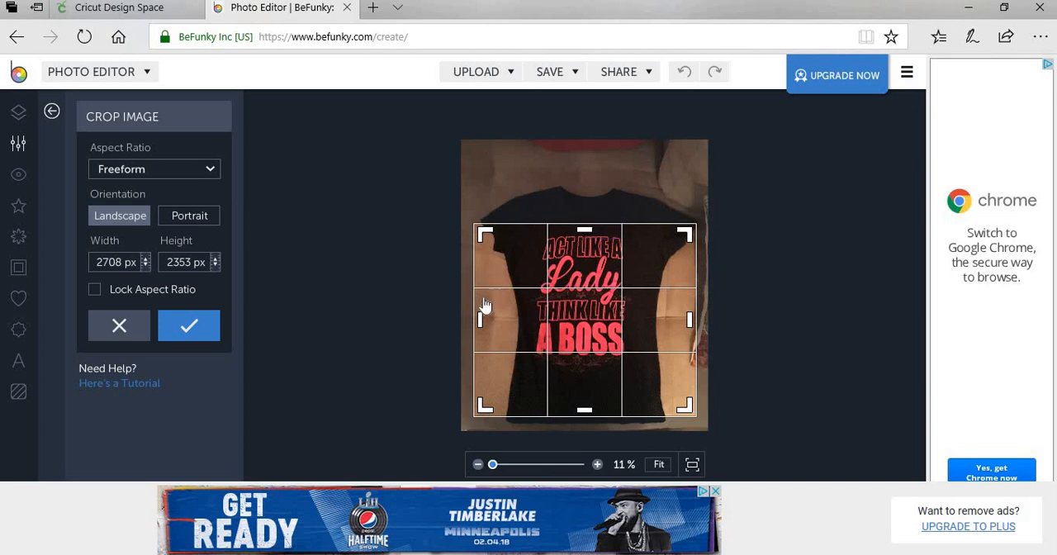
pyautogui.moveTo(483, 321); pyautogui.dragTo(533, 317)
pyautogui.moveTo(690, 320); pyautogui.dragTo(636, 325)
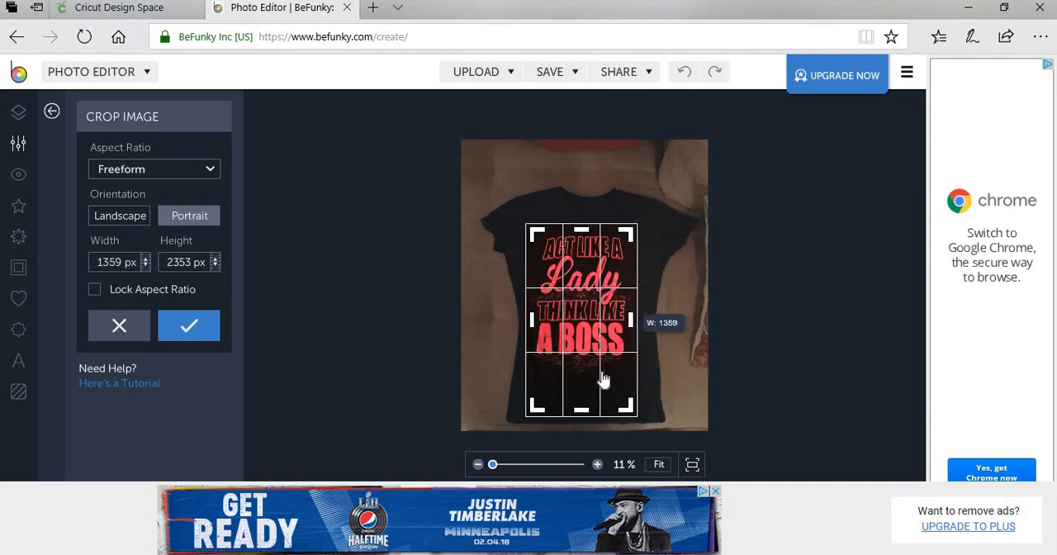
pyautogui.moveTo(580, 420); pyautogui.dragTo(575, 366)
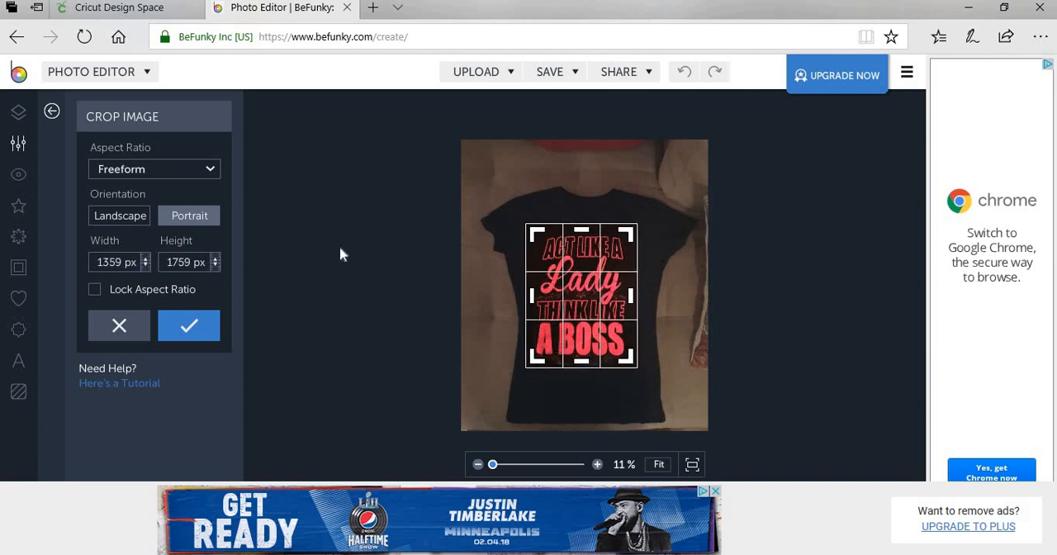
pyautogui.click(189, 325)
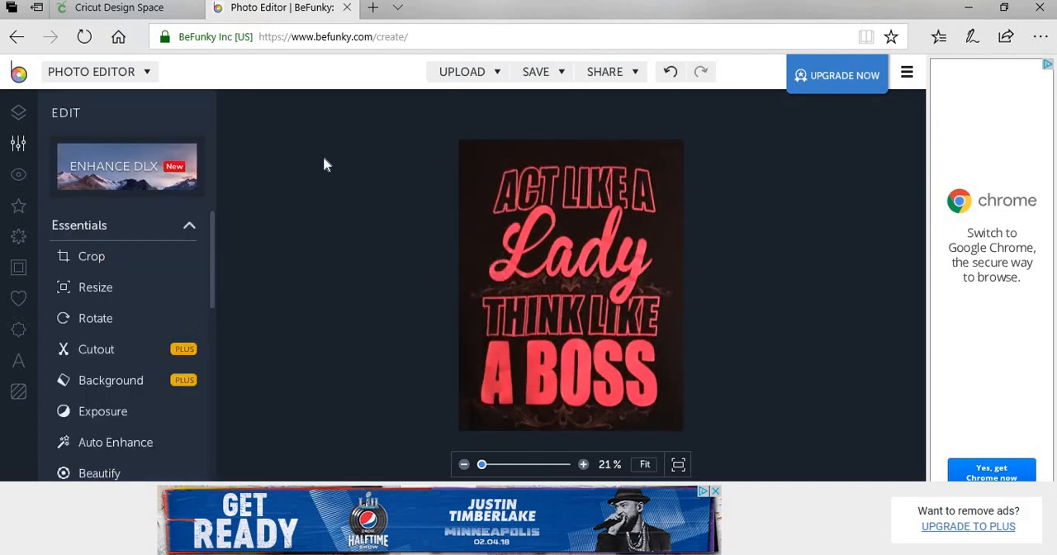
# Save the cropped image to the Desktop as boss in JPG format, replacing the existing file.
pyautogui.click(543, 75)
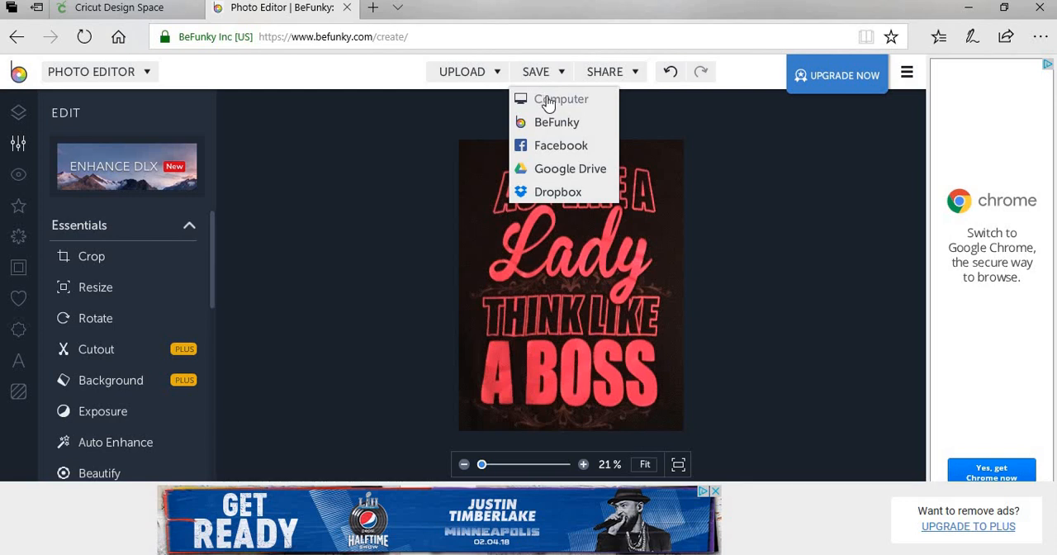
pyautogui.click(549, 101)
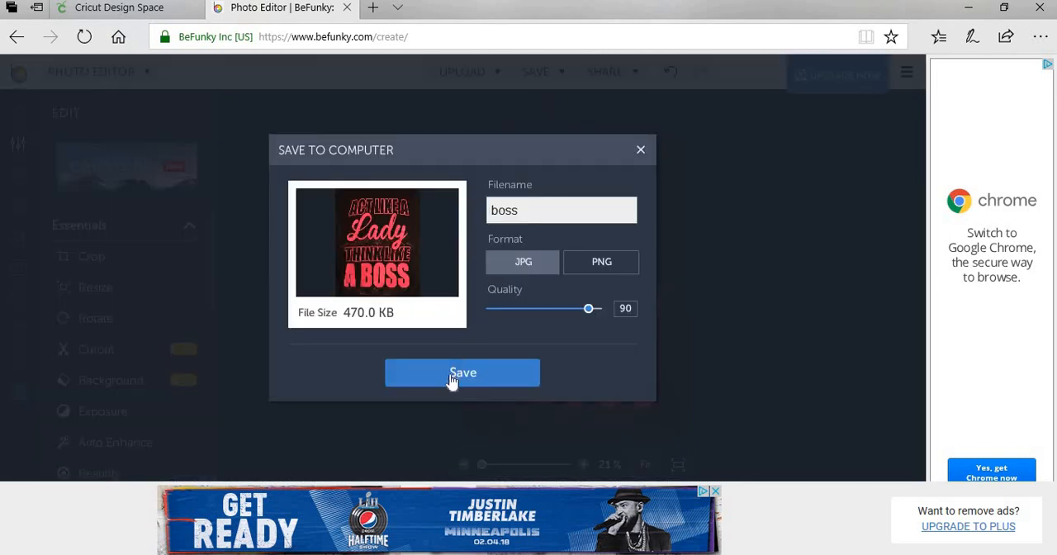
pyautogui.click(450, 379)
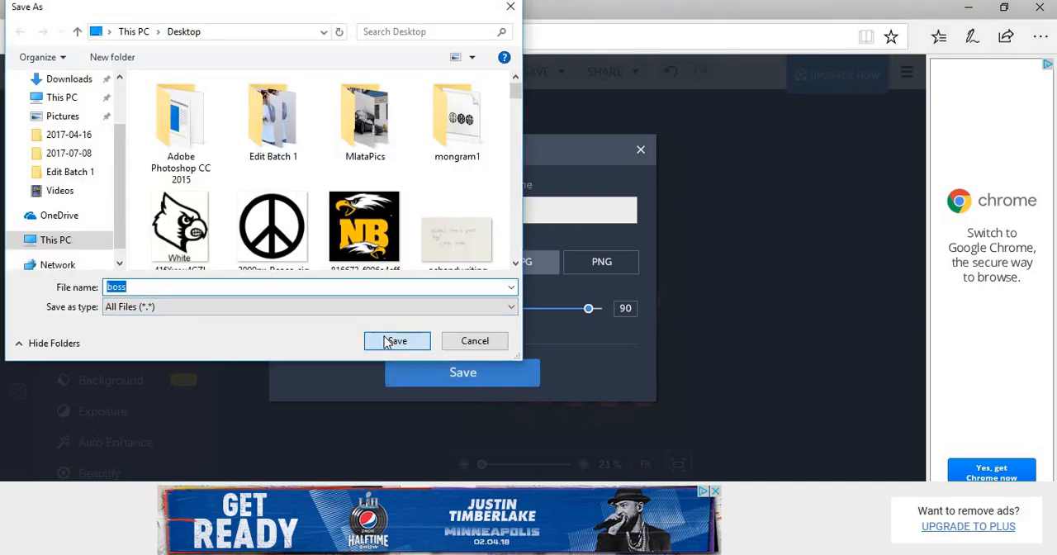
pyautogui.click(387, 342)
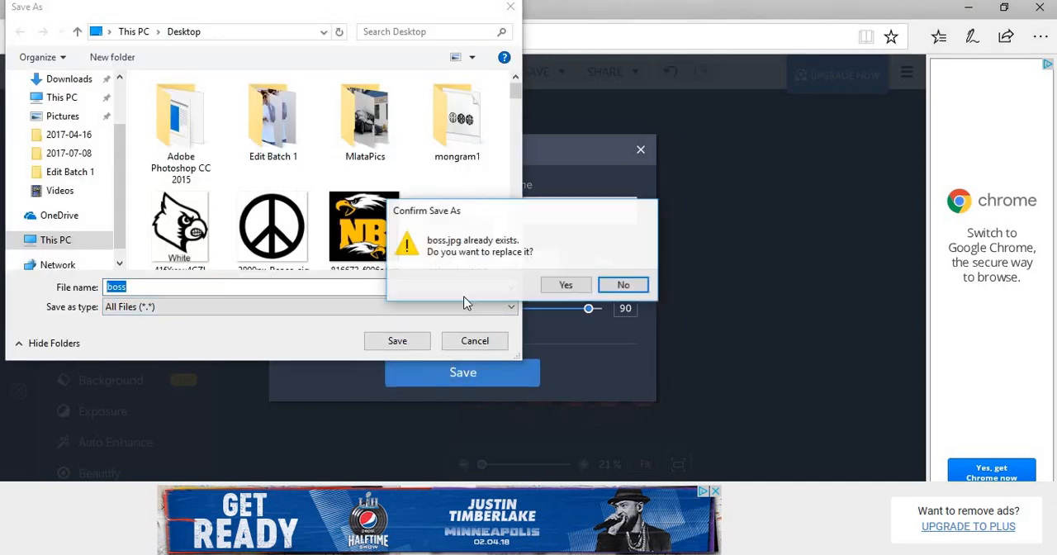
pyautogui.click(564, 285)
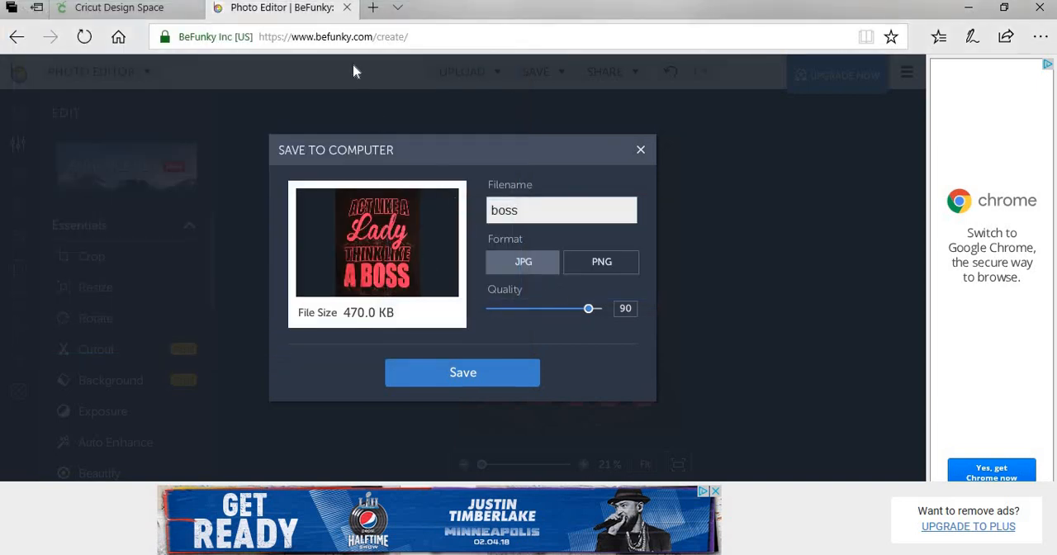
# Switch to Cricut Design Space and start a new project, replacing the unsaved one on the canvas.
pyautogui.click(122, 14)
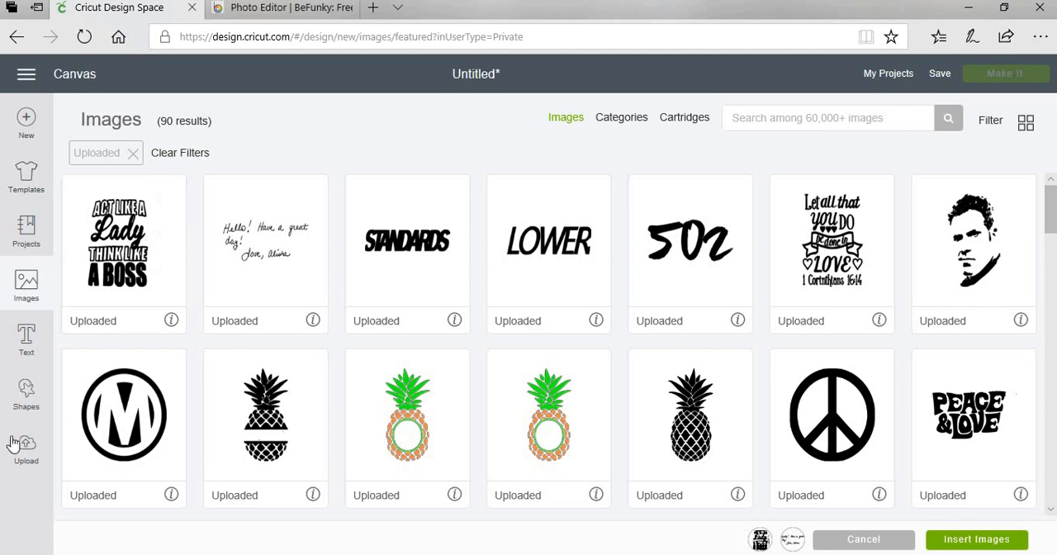
pyautogui.click(28, 120)
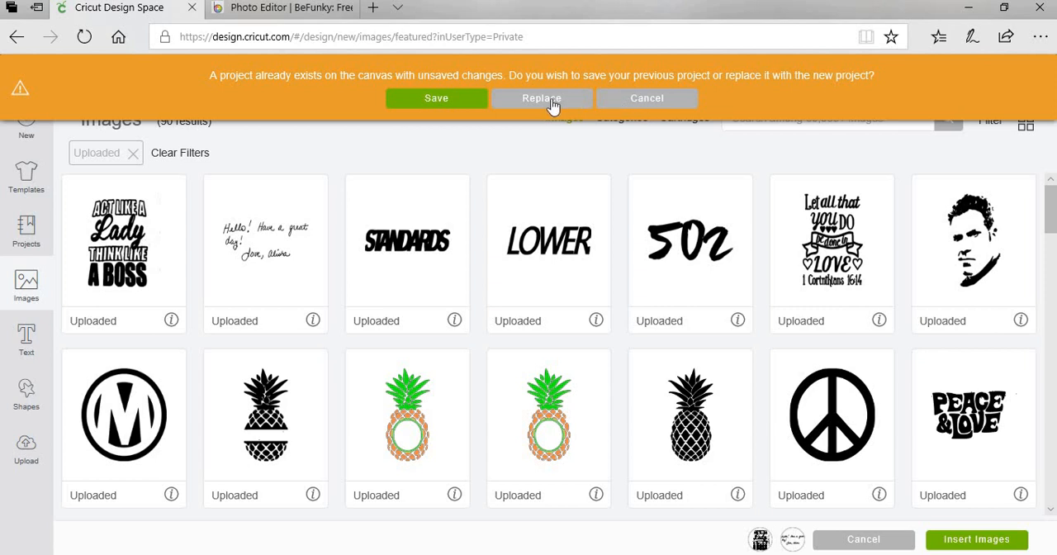
pyautogui.click(551, 103)
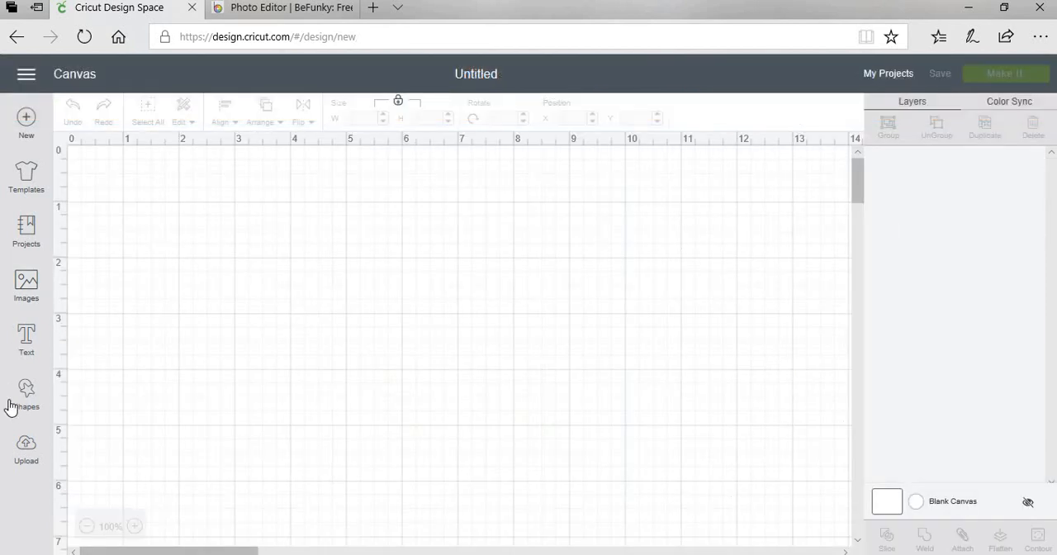
# Upload the cropped boss image from the Desktop as a new cut image.
pyautogui.click(27, 448)
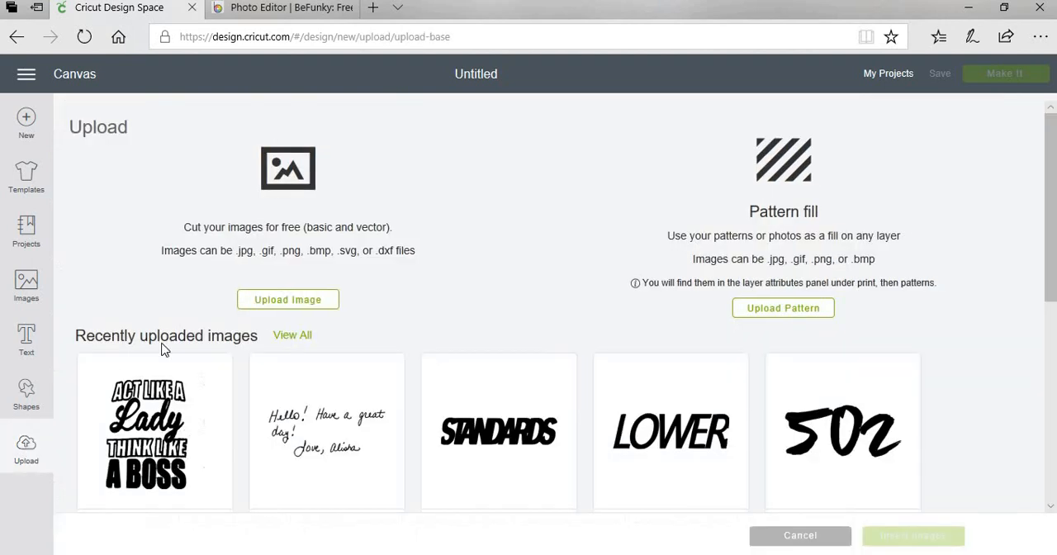
pyautogui.click(277, 303)
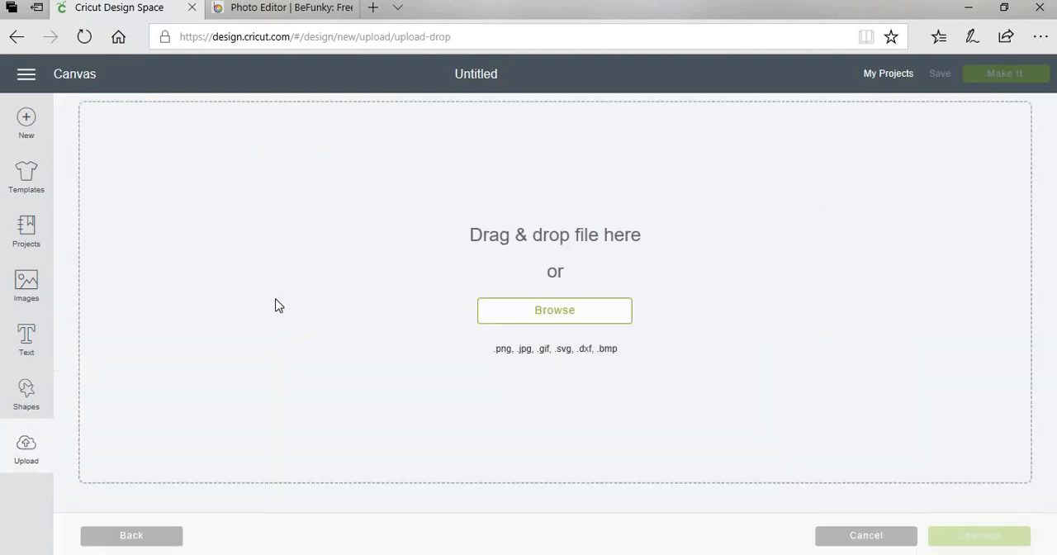
pyautogui.click(545, 312)
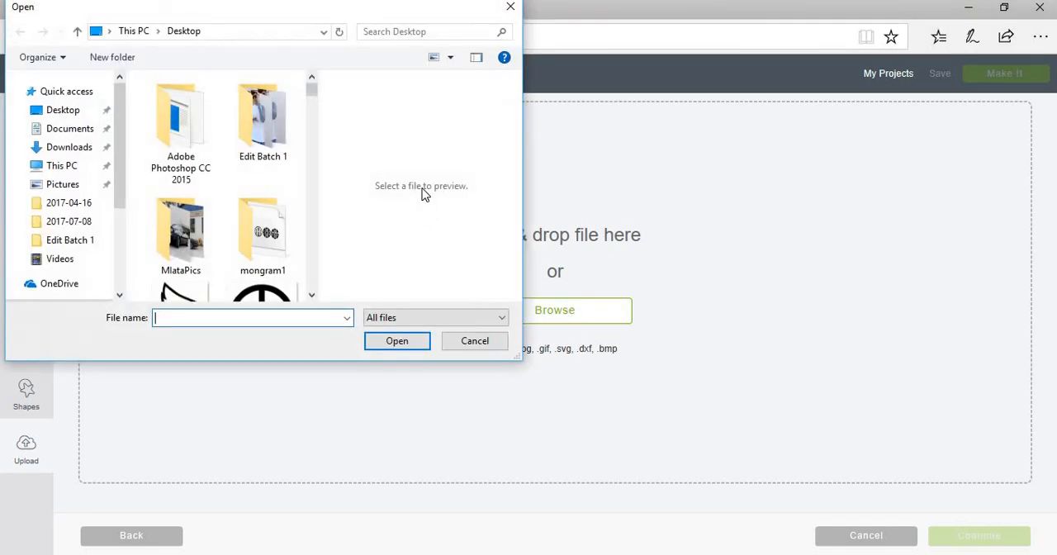
pyautogui.scroll(-10, 310, 299)
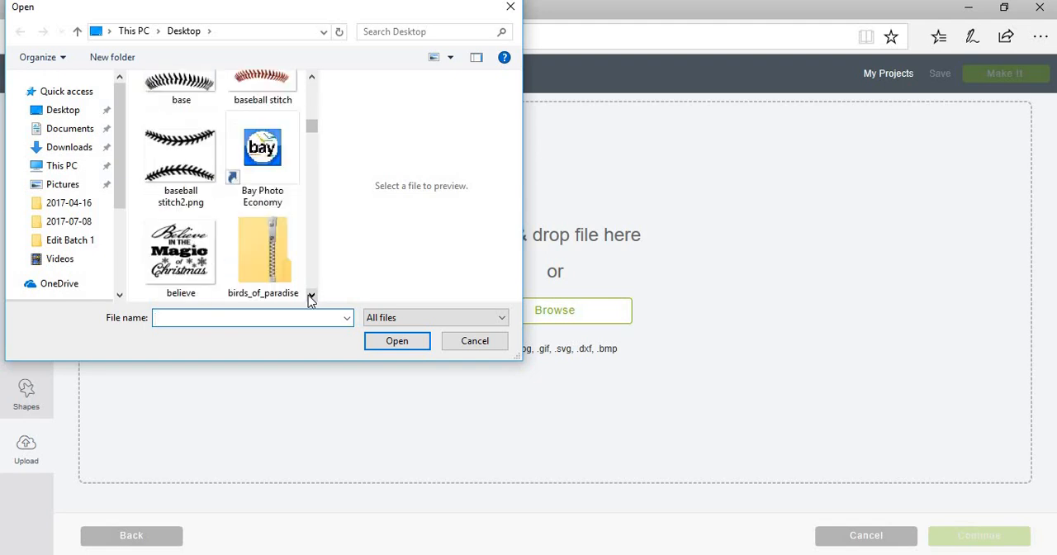
pyautogui.scroll(-3, 310, 299)
pyautogui.doubleClick(185, 154)
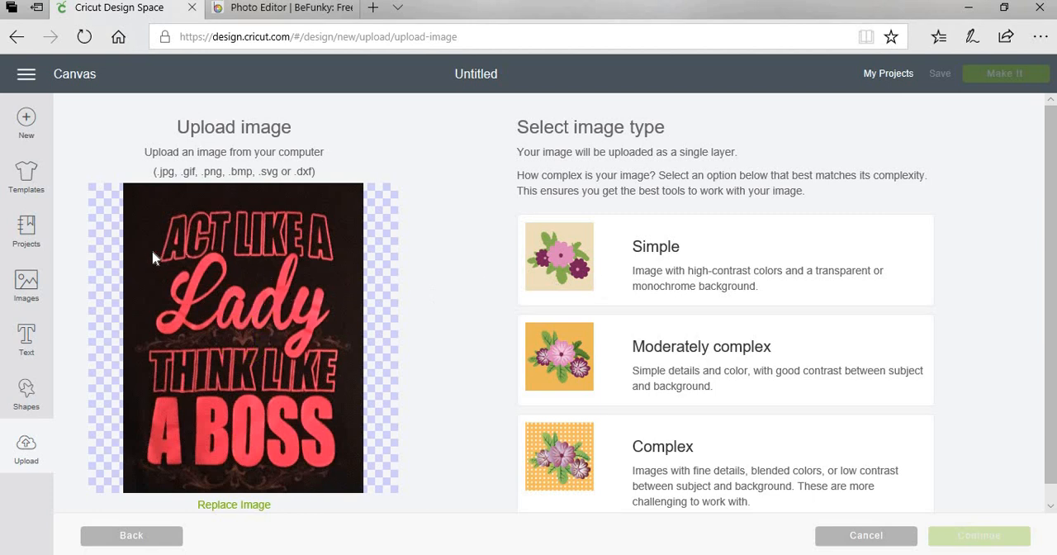
# Set the image type to Simple and erase the dark background surrounding the lettering.
pyautogui.click(619, 258)
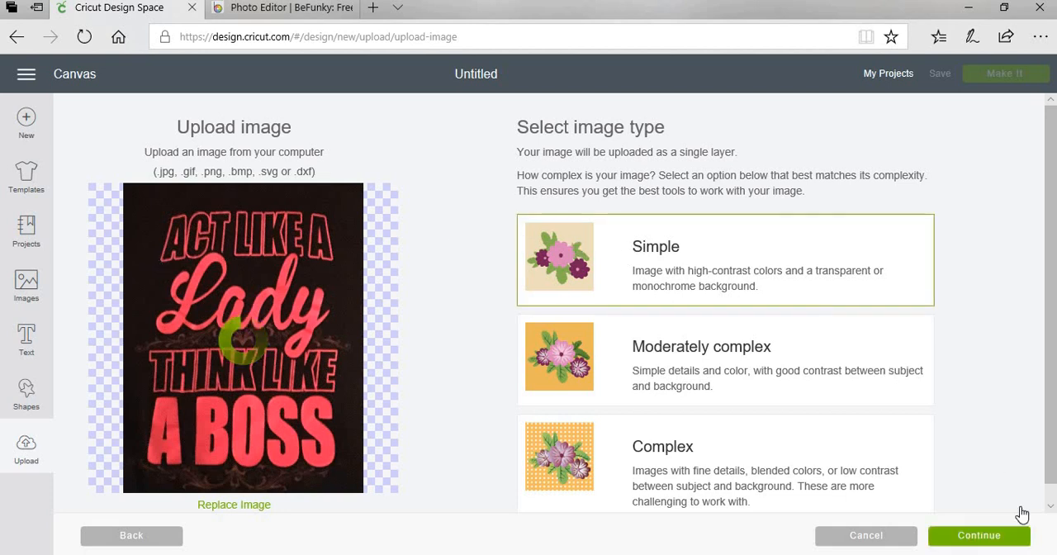
pyautogui.click(976, 536)
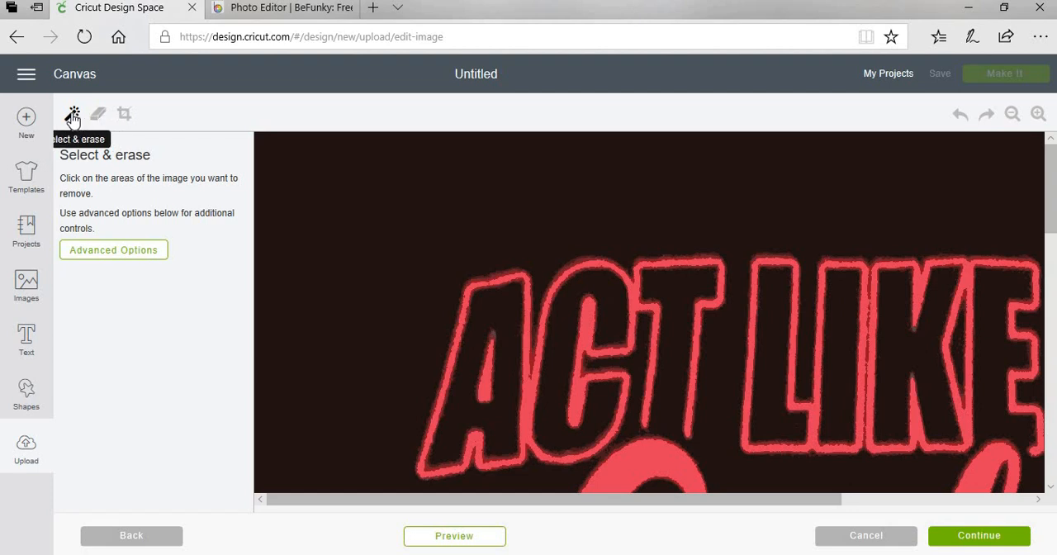
pyautogui.click(341, 212)
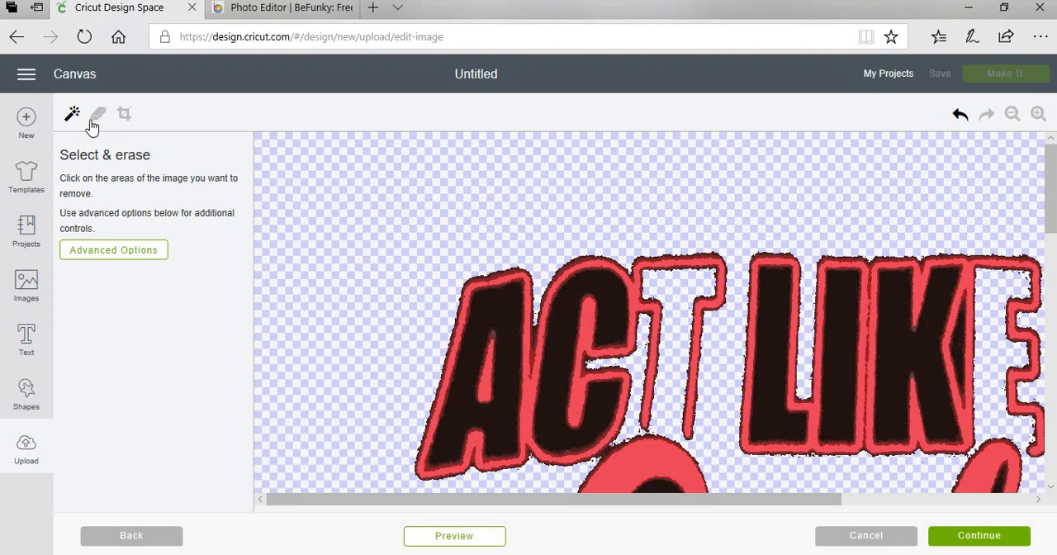
# Erase the dark fills inside the letters of the ACT LIKE A line.
pyautogui.click(508, 312)
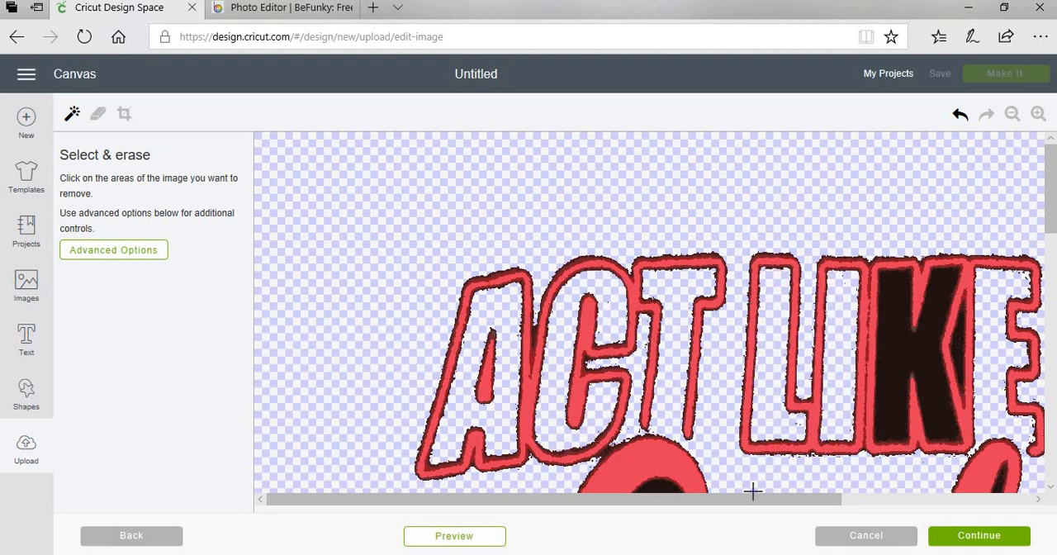
pyautogui.moveTo(763, 500); pyautogui.dragTo(866, 500)
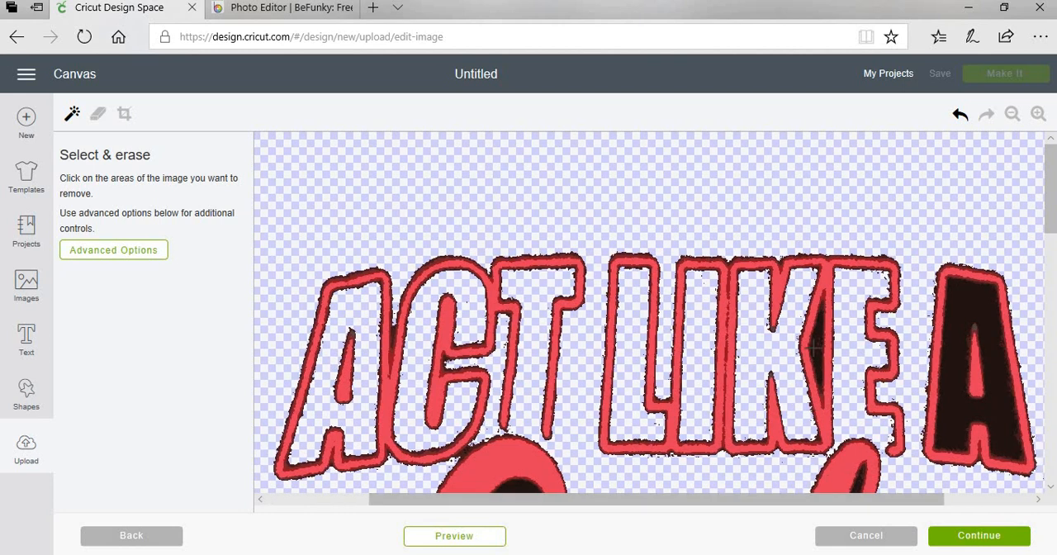
pyautogui.click(950, 329)
# Erase the dark areas enclosed by the letters of the word Lady, including the narrow loop of the d.
pyautogui.scroll(-5, 768, 347)
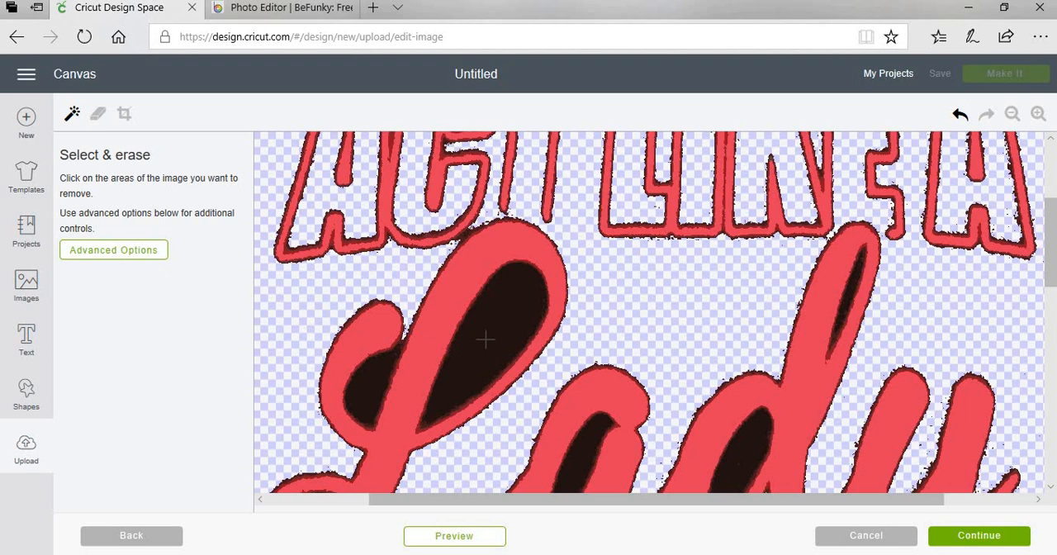
pyautogui.click(486, 340)
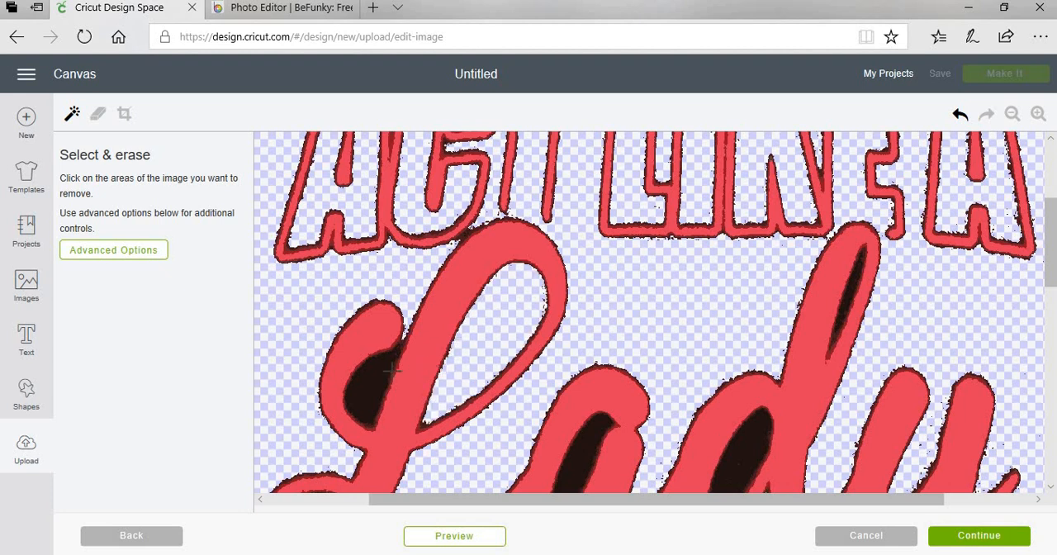
pyautogui.click(380, 381)
pyautogui.scroll(-3, 504, 359)
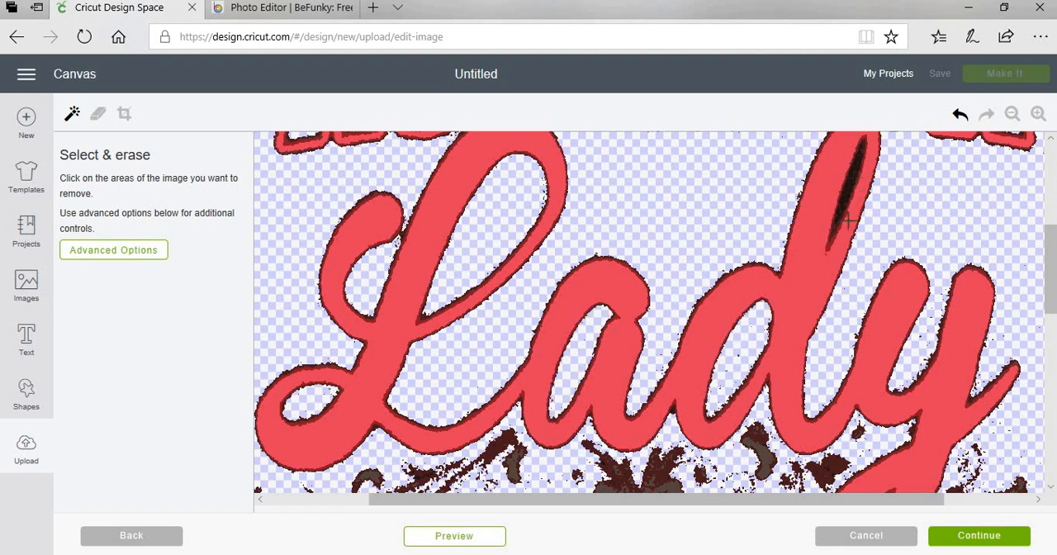
pyautogui.scroll(1, 903, 189)
pyautogui.scroll(-2, 931, 208)
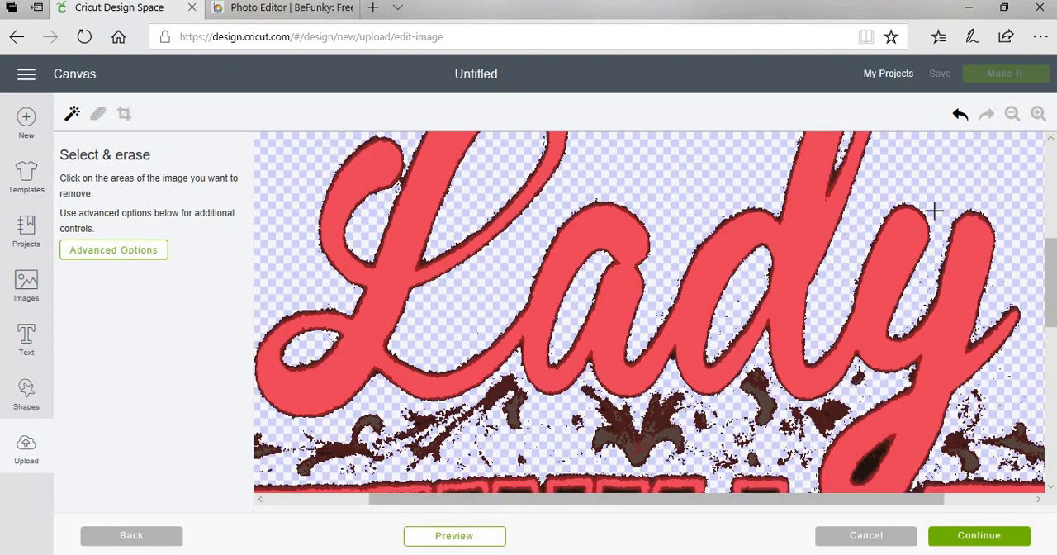
# Erase the dark fills inside the letters of the THINK LIKE line.
pyautogui.scroll(-2, 934, 211)
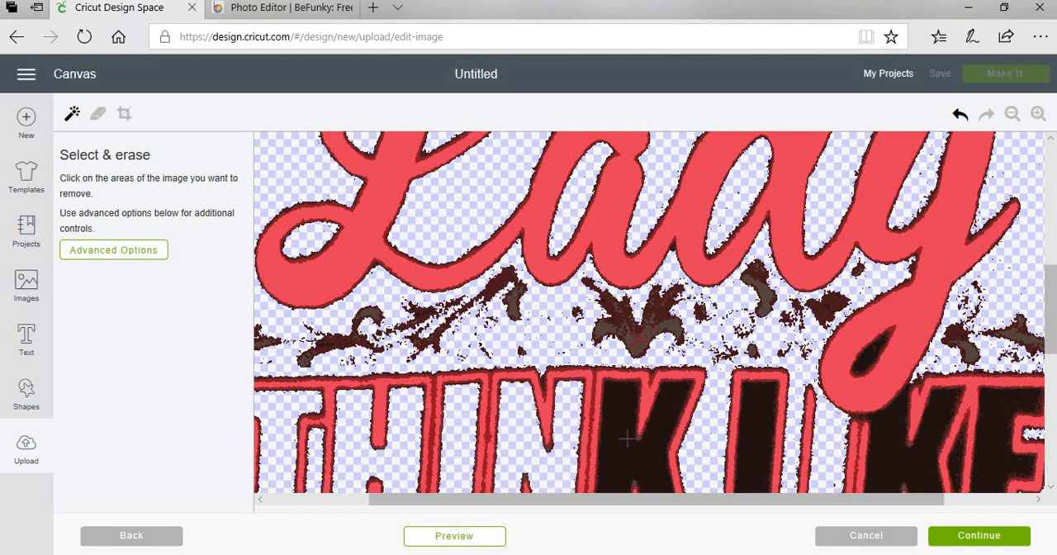
pyautogui.click(662, 446)
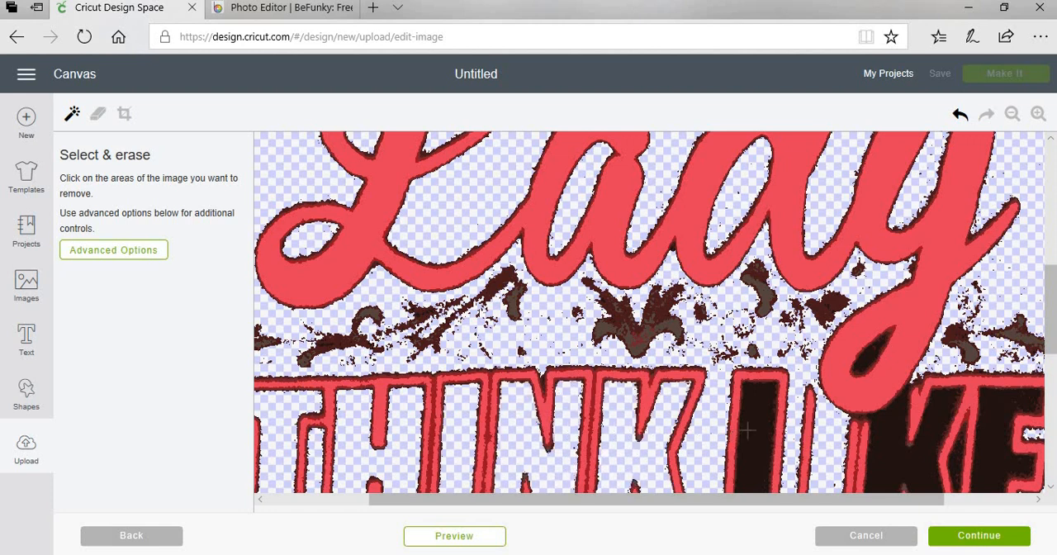
pyautogui.click(759, 364)
pyautogui.click(963, 442)
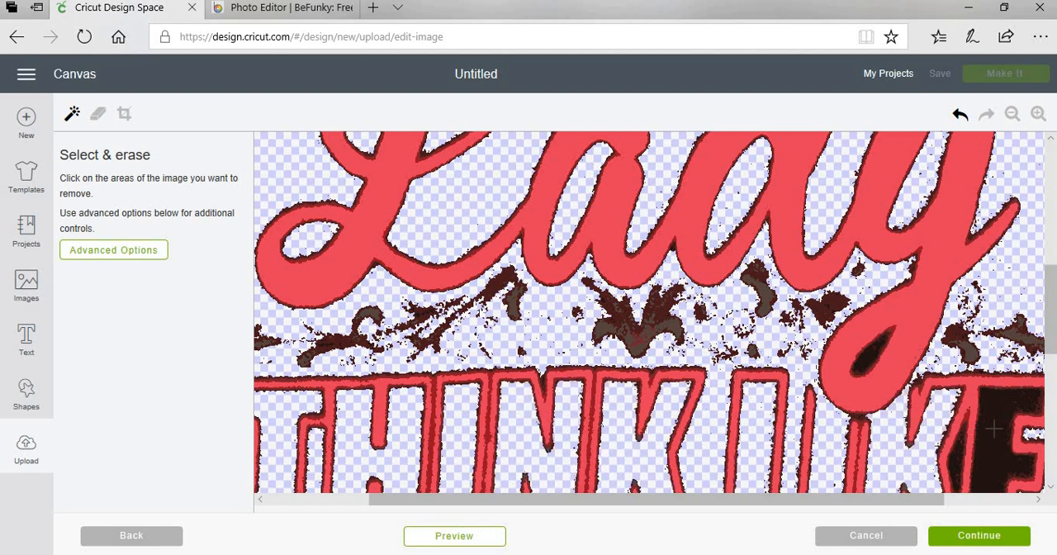
pyautogui.click(994, 428)
# Erase the dark gaps in the S letters of BOSS and the dark sliver beside the K of the lower LIKE.
pyautogui.moveTo(845, 501); pyautogui.dragTo(933, 500)
pyautogui.scroll(-5, 1023, 369)
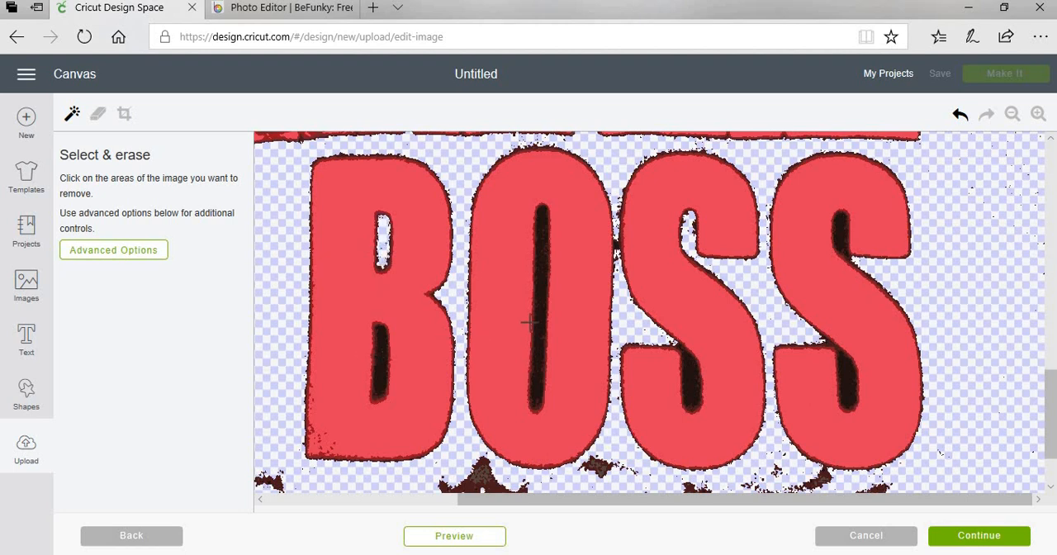
pyautogui.click(696, 378)
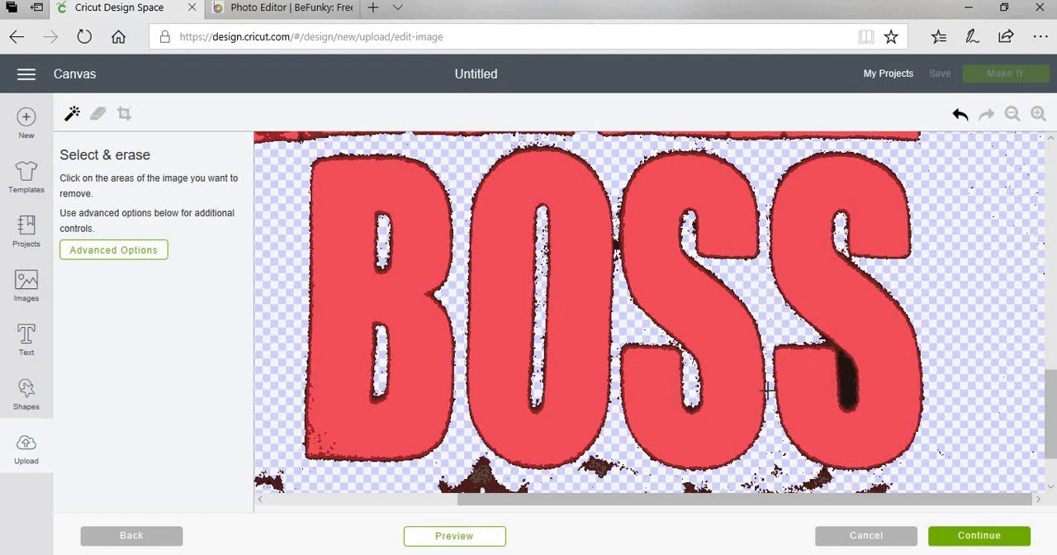
pyautogui.scroll(6, 756, 385)
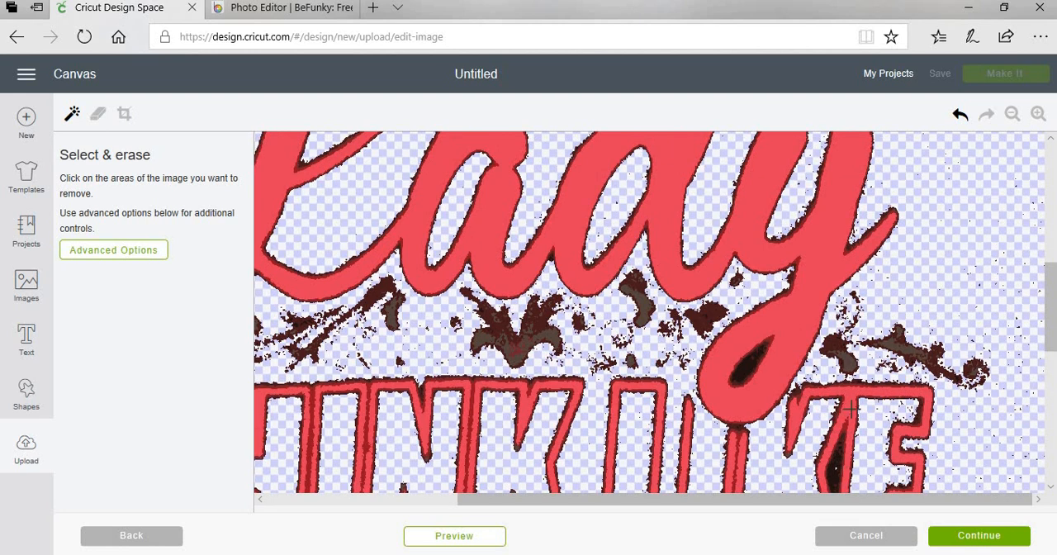
pyautogui.scroll(-2, 850, 407)
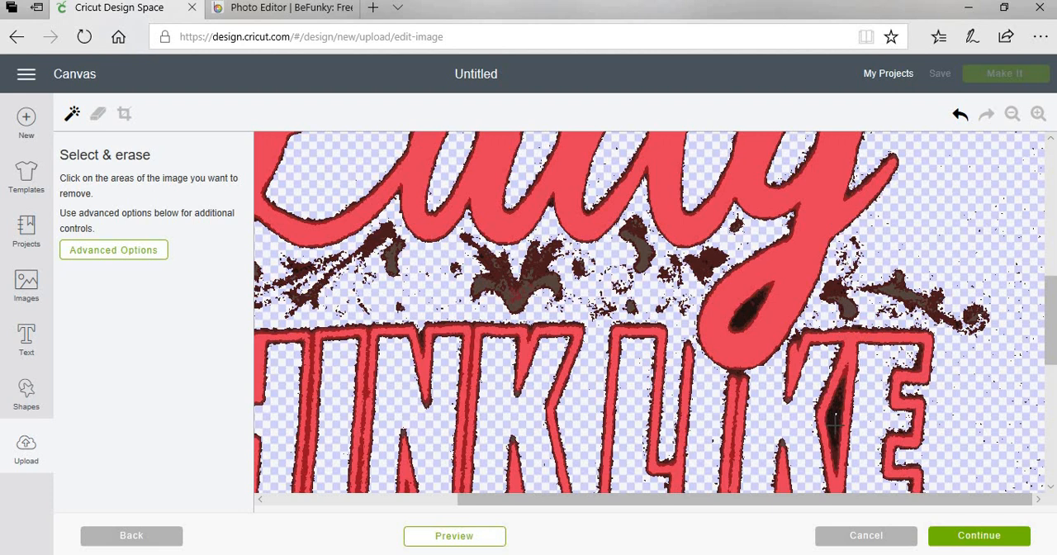
pyautogui.click(835, 423)
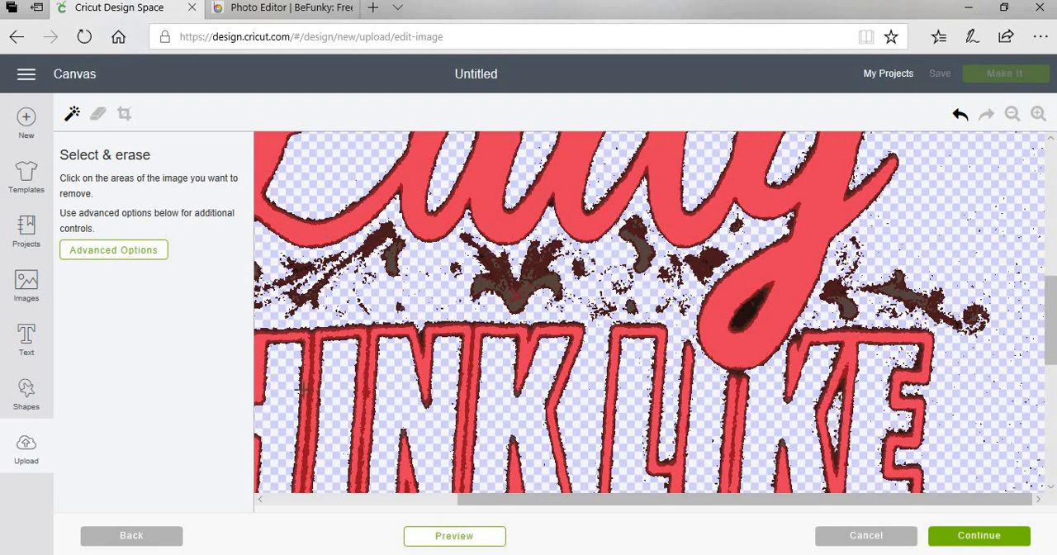
# Erase the scrollwork between Lady and THINK with the Erase tool, enlarging the eraser partway through.
pyautogui.moveTo(496, 500); pyautogui.dragTo(281, 499)
pyautogui.click(98, 114)
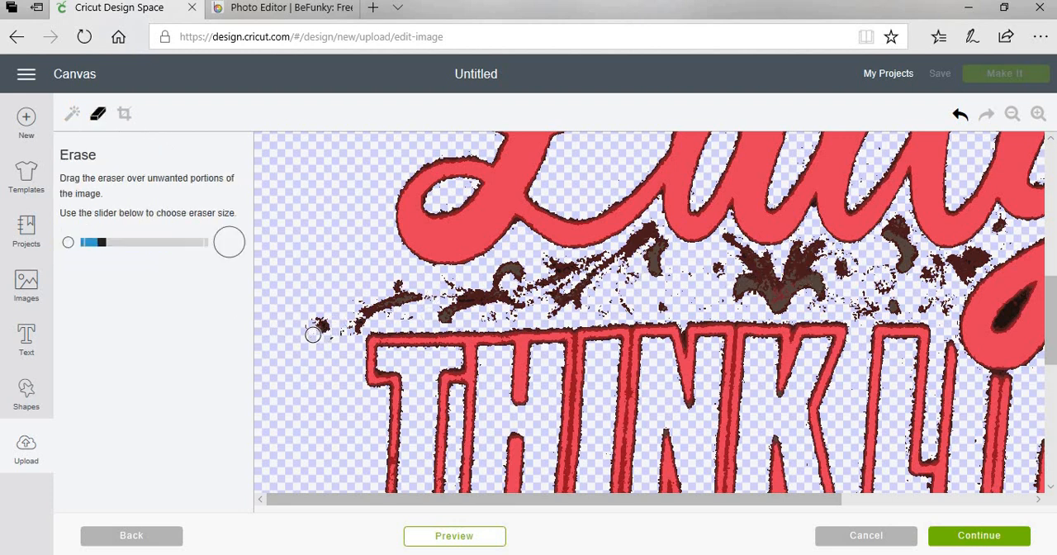
pyautogui.moveTo(313, 334)
pyautogui.mouseDown()
pyautogui.moveTo(331, 338)
pyautogui.moveTo(360, 319)
pyautogui.moveTo(355, 327)
pyautogui.moveTo(366, 299)
pyautogui.moveTo(367, 312)
pyautogui.moveTo(397, 301)
pyautogui.moveTo(397, 282)
pyautogui.moveTo(389, 317)
pyautogui.moveTo(409, 319)
pyautogui.moveTo(410, 293)
pyautogui.moveTo(455, 290)
pyautogui.moveTo(444, 282)
pyautogui.moveTo(483, 297)
pyautogui.moveTo(439, 316)
pyautogui.moveTo(511, 309)
pyautogui.moveTo(497, 293)
pyautogui.moveTo(502, 268)
pyautogui.moveTo(515, 263)
pyautogui.moveTo(509, 294)
pyautogui.mouseUp()
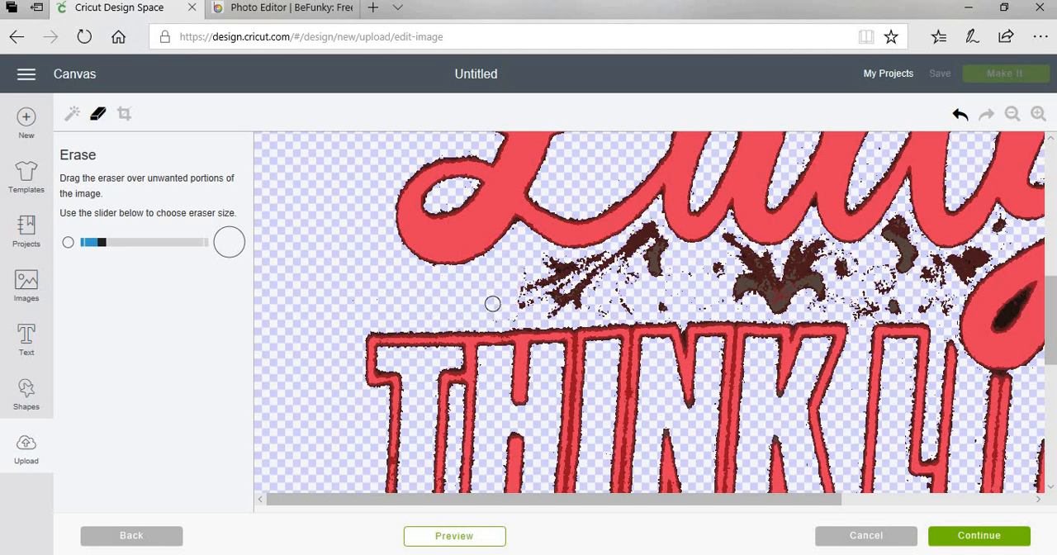
pyautogui.click(133, 246)
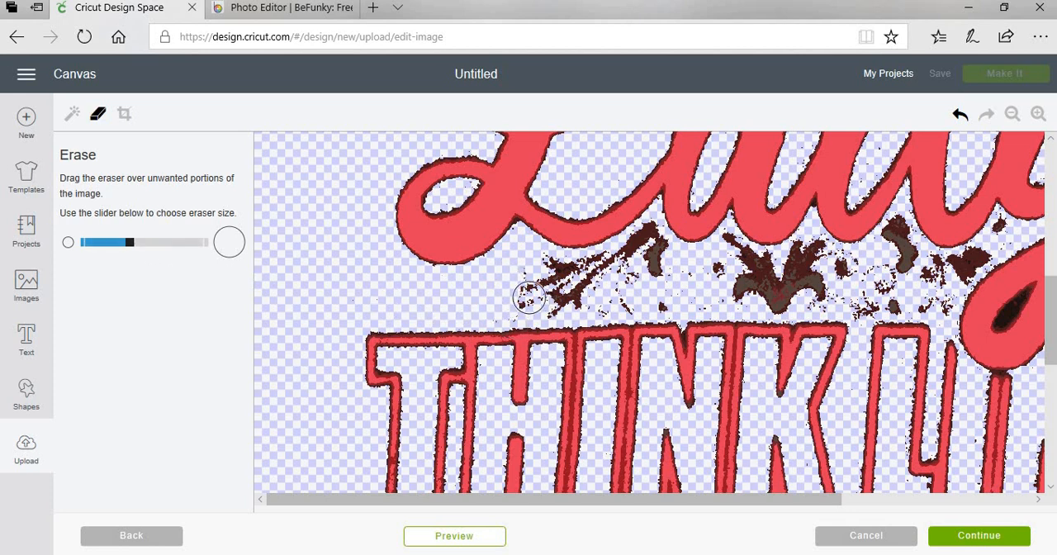
pyautogui.moveTo(537, 291)
pyautogui.mouseDown()
pyautogui.moveTo(559, 299)
pyautogui.moveTo(529, 264)
pyautogui.moveTo(585, 289)
pyautogui.moveTo(636, 261)
pyautogui.moveTo(721, 285)
pyautogui.moveTo(821, 285)
pyautogui.moveTo(808, 256)
pyautogui.moveTo(786, 305)
pyautogui.moveTo(698, 292)
pyautogui.moveTo(600, 298)
pyautogui.moveTo(644, 238)
pyautogui.moveTo(660, 245)
pyautogui.moveTo(622, 262)
pyautogui.moveTo(708, 277)
pyautogui.moveTo(735, 262)
pyautogui.moveTo(765, 267)
pyautogui.mouseUp()
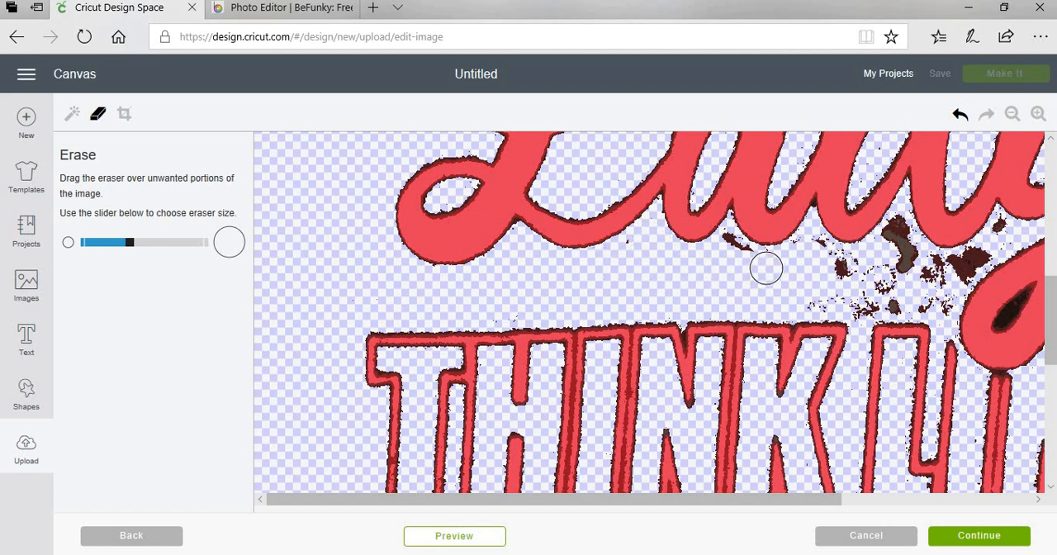
pyautogui.moveTo(908, 264)
pyautogui.mouseDown()
pyautogui.moveTo(880, 302)
pyautogui.moveTo(869, 287)
pyautogui.moveTo(823, 278)
pyautogui.moveTo(844, 299)
pyautogui.mouseUp()
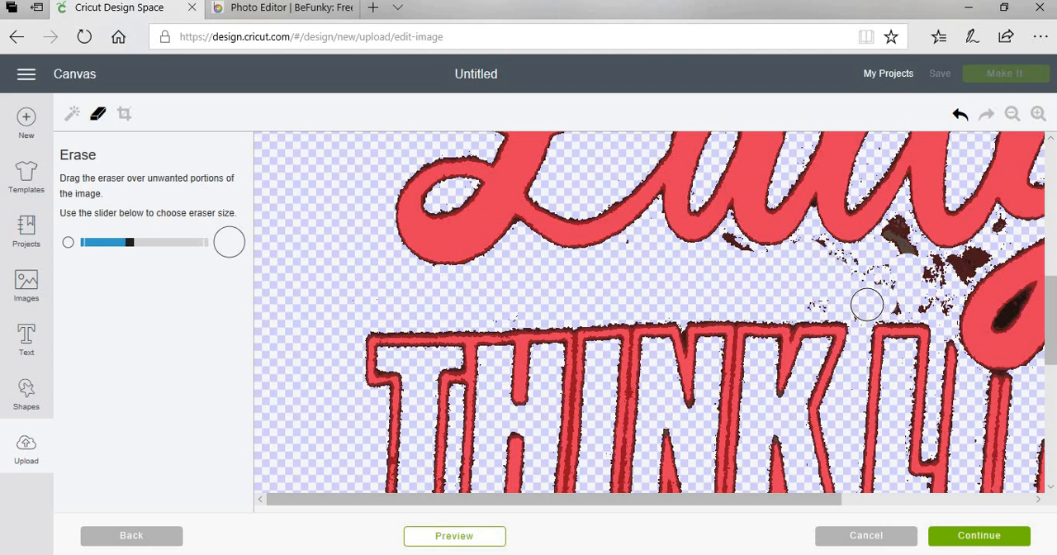
# Finish the cleanup and save the image as a cut image named boss.
pyautogui.click(993, 538)
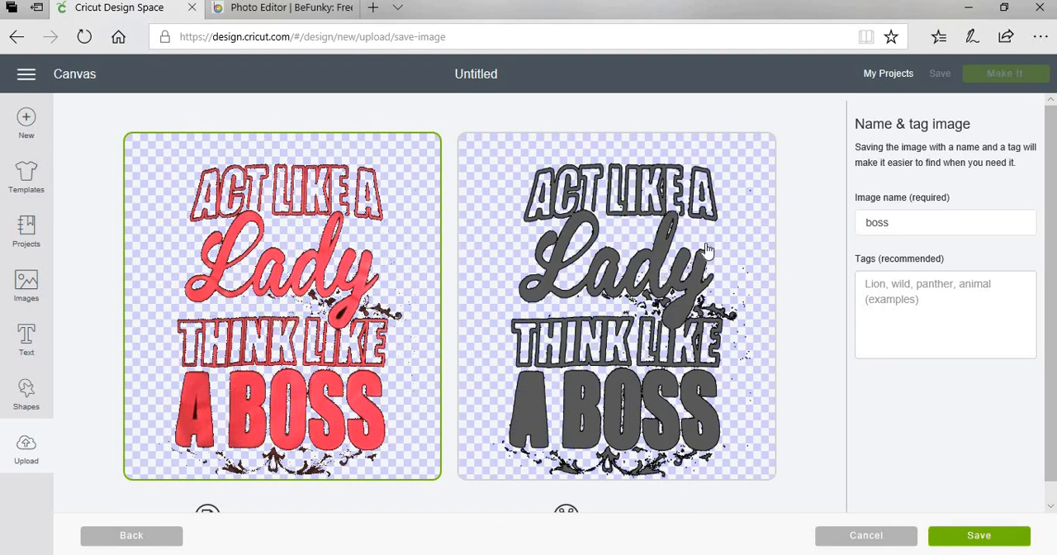
pyautogui.click(716, 246)
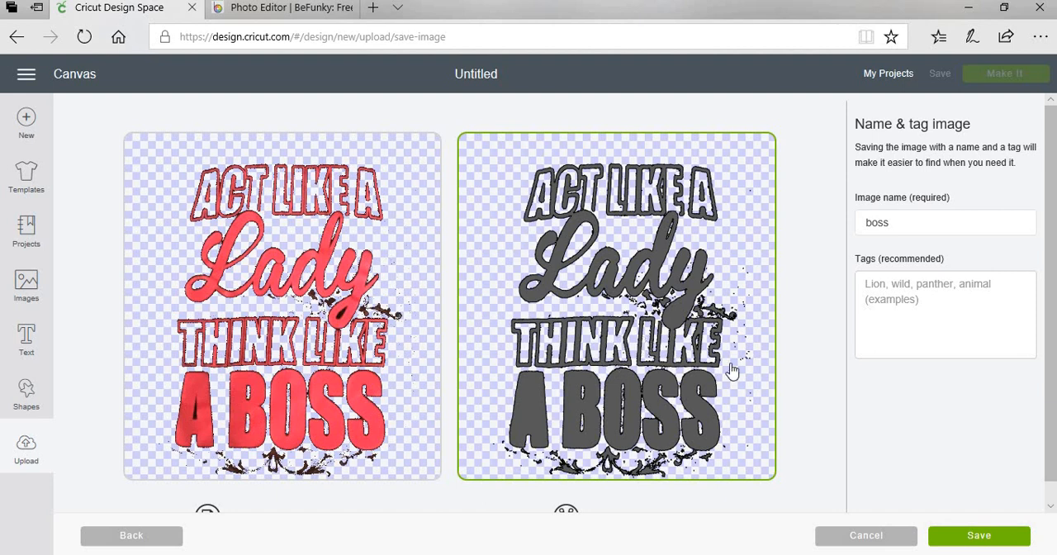
pyautogui.click(982, 537)
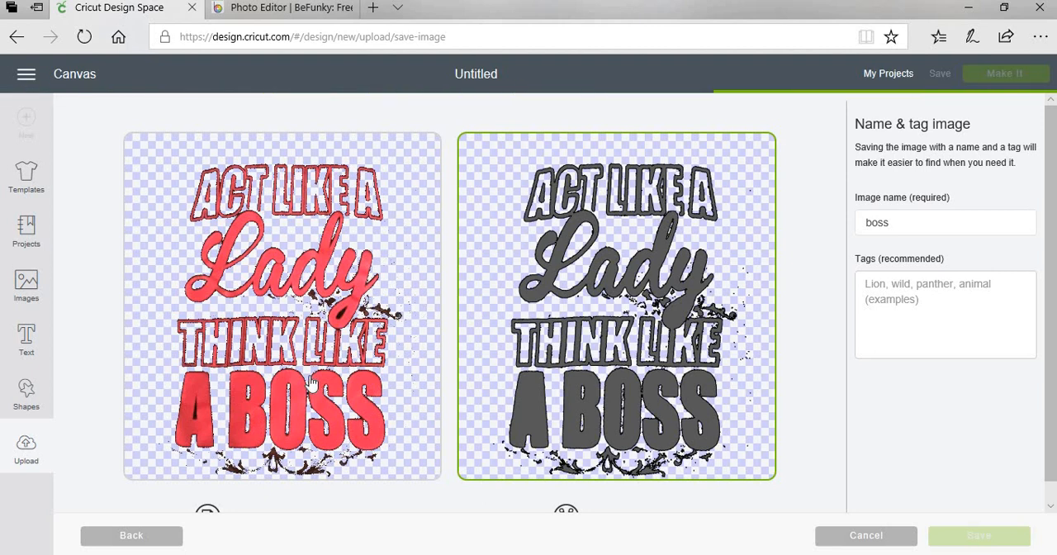
pyautogui.click(25, 337)
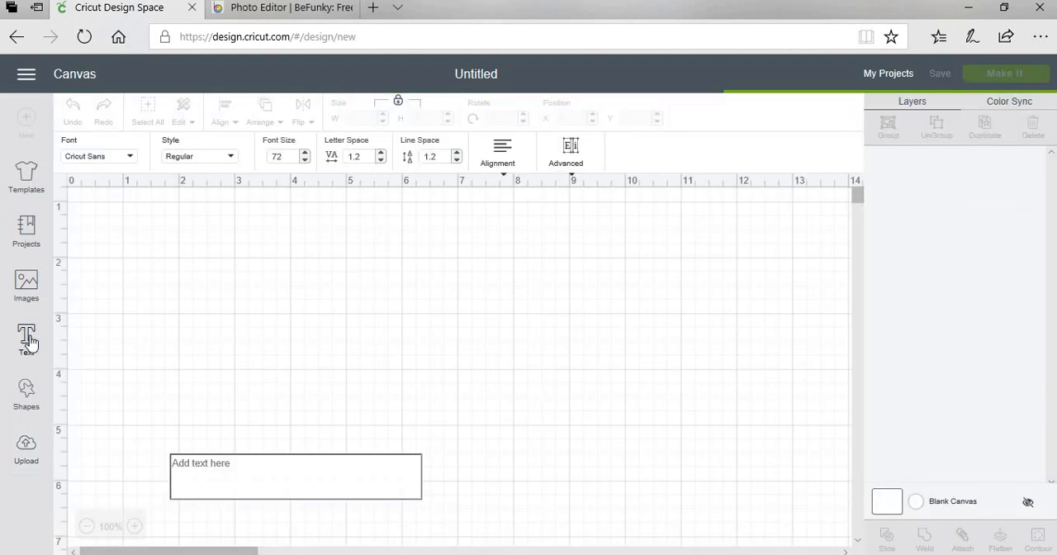
pyautogui.click(26, 446)
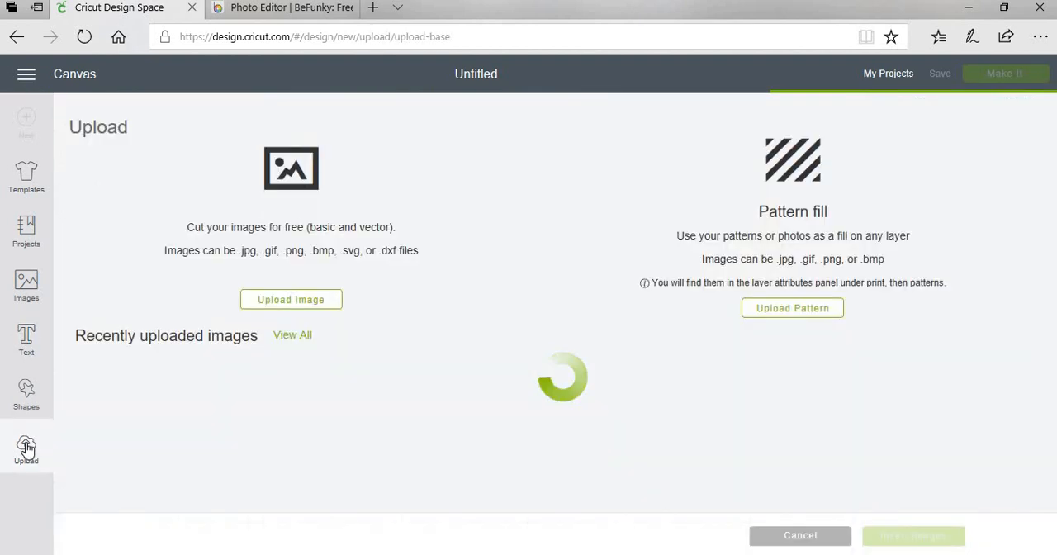
pyautogui.click(273, 301)
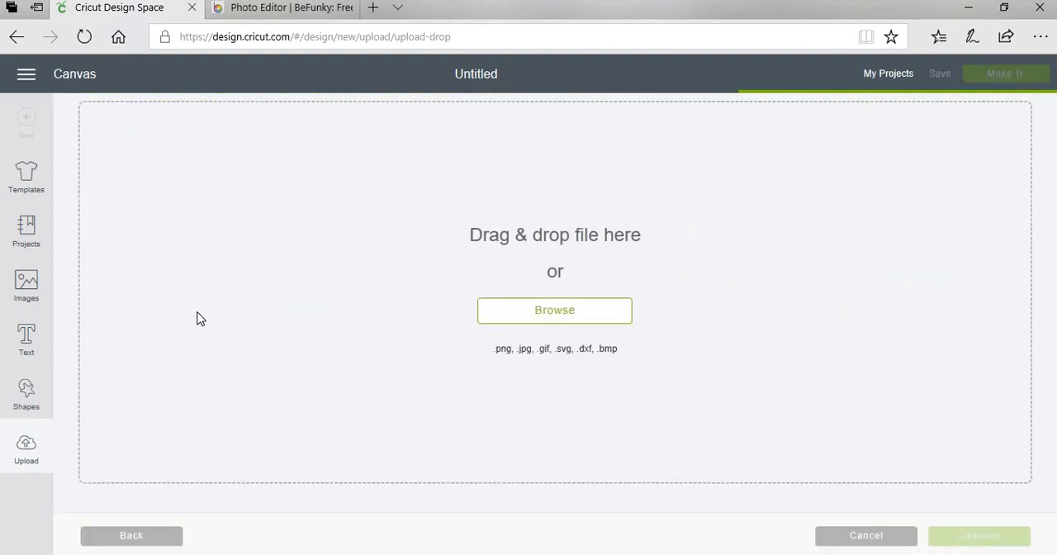
pyautogui.click(30, 332)
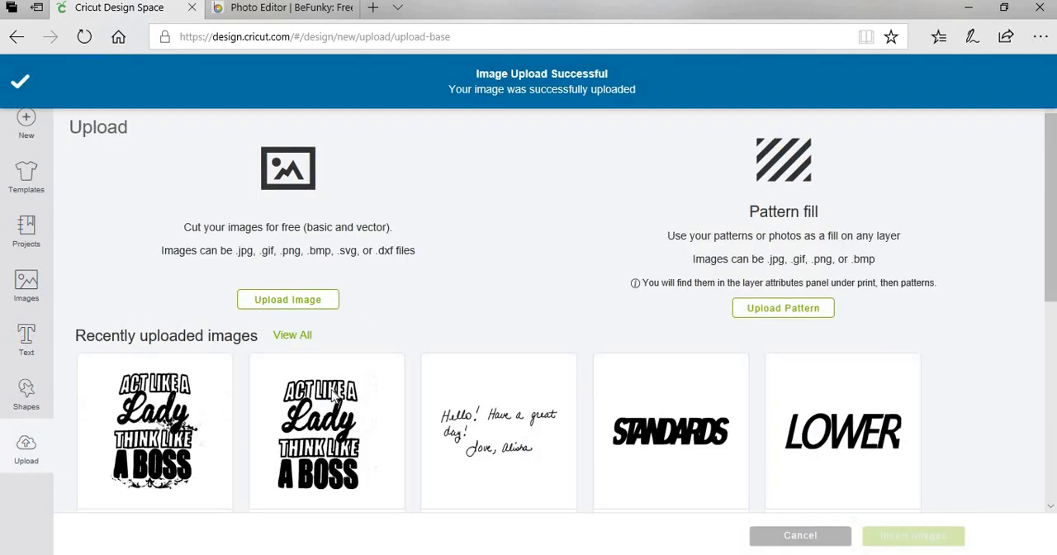
# Insert the earlier upload without the scrollwork, likeaboss, from the recently uploaded images onto the canvas.
pyautogui.click(368, 423)
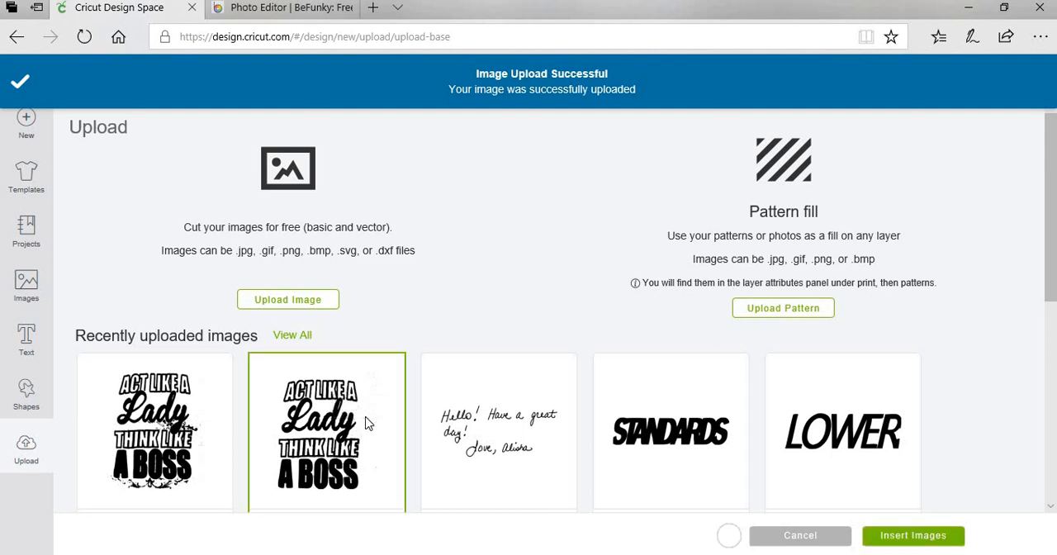
pyautogui.click(913, 536)
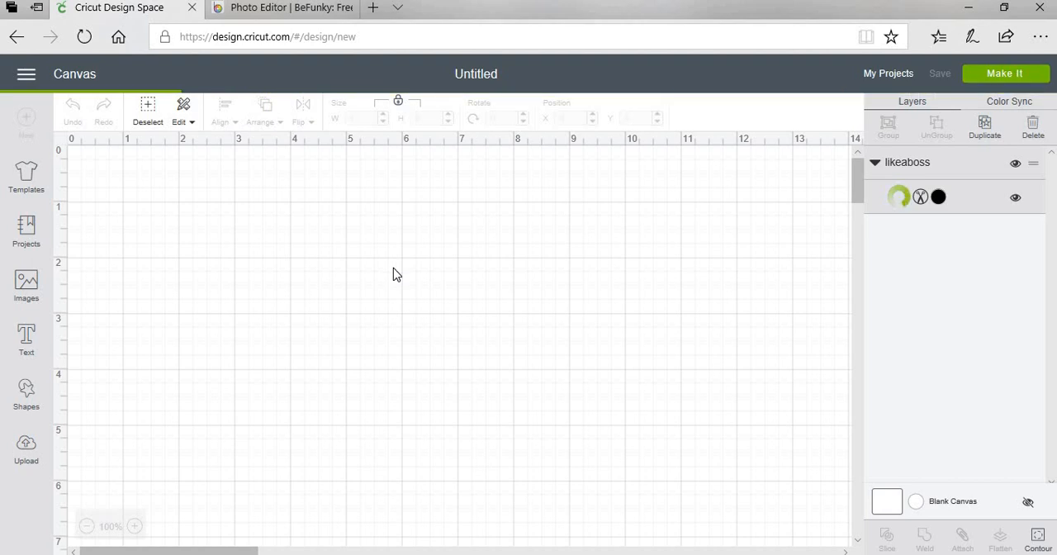
# Scale the likeaboss image down to about 4.73 by 5.58 inches and place it at about X 4.9, Y 0.36.
pyautogui.scroll(-5, 433, 293)
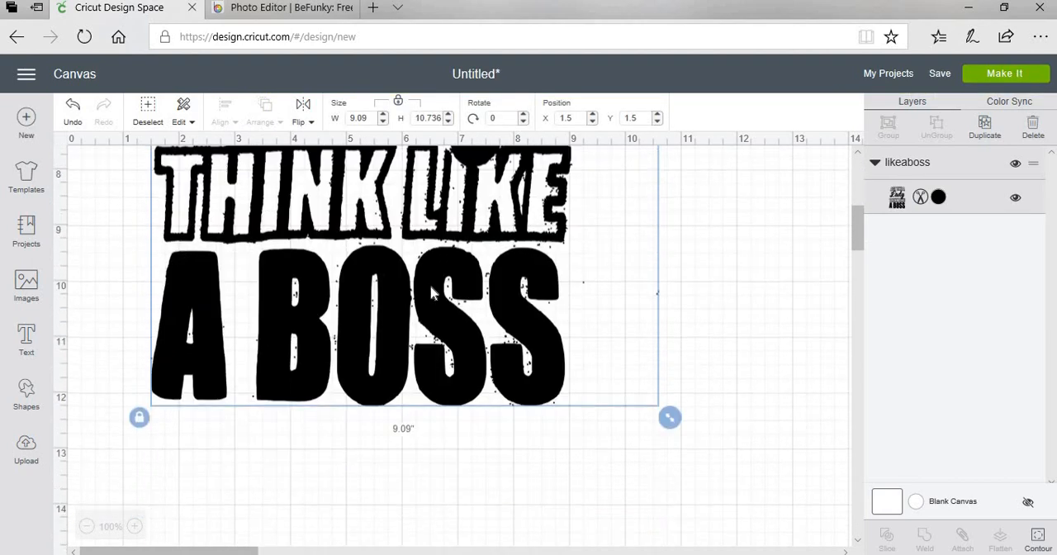
pyautogui.moveTo(646, 381); pyautogui.dragTo(486, 198)
pyautogui.scroll(5, 617, 280)
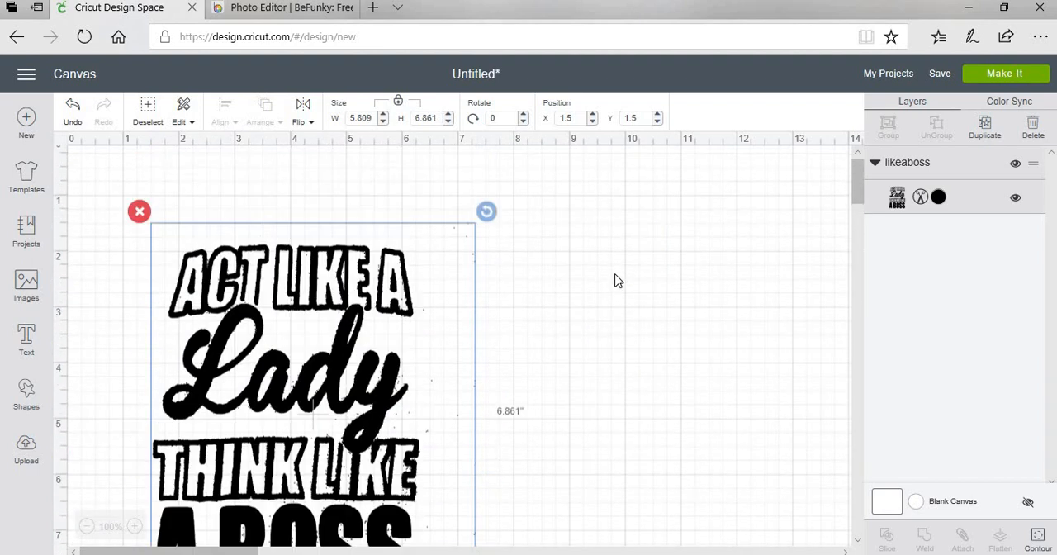
pyautogui.moveTo(454, 309); pyautogui.dragTo(590, 227)
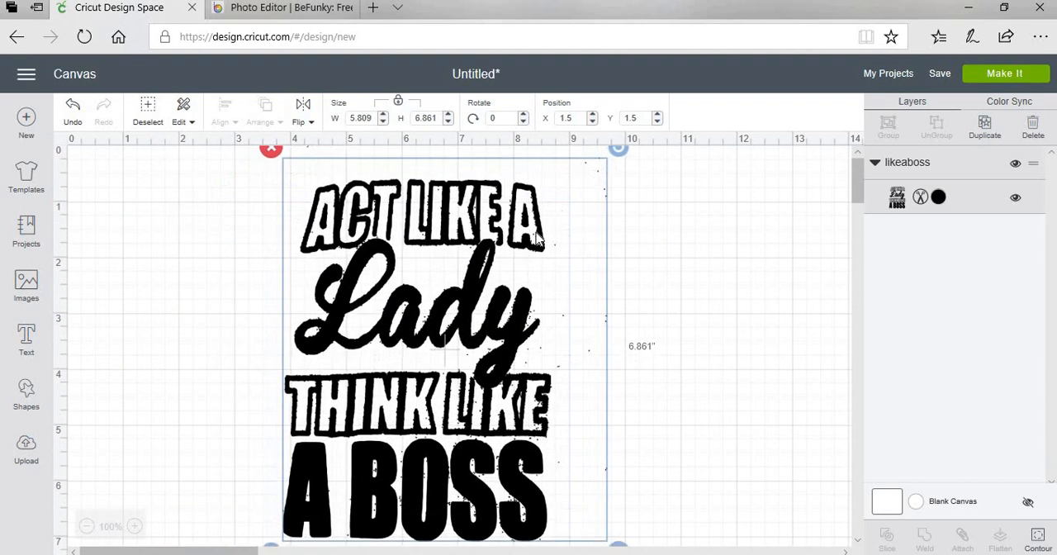
pyautogui.moveTo(619, 536); pyautogui.dragTo(554, 453)
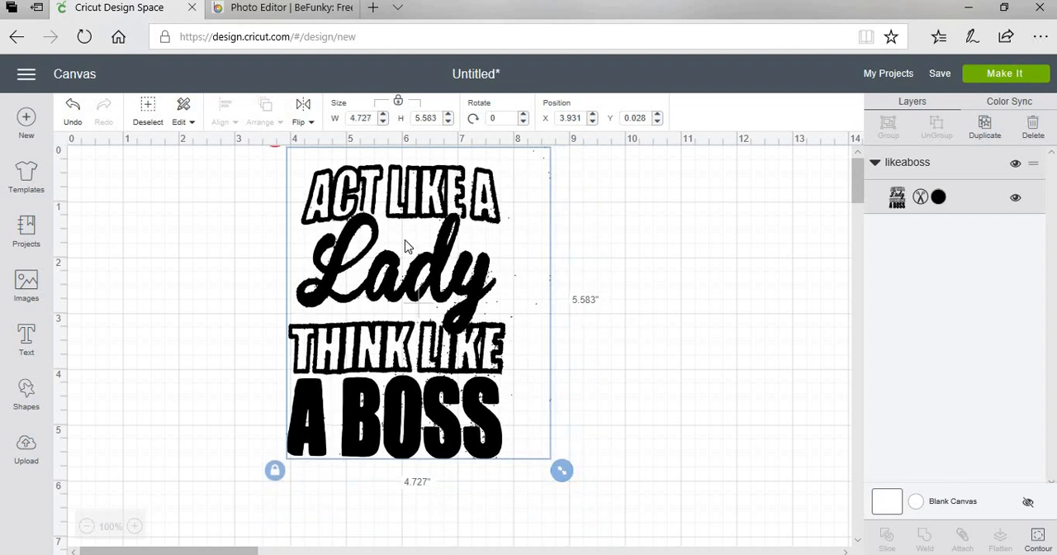
pyautogui.moveTo(405, 245); pyautogui.dragTo(467, 263)
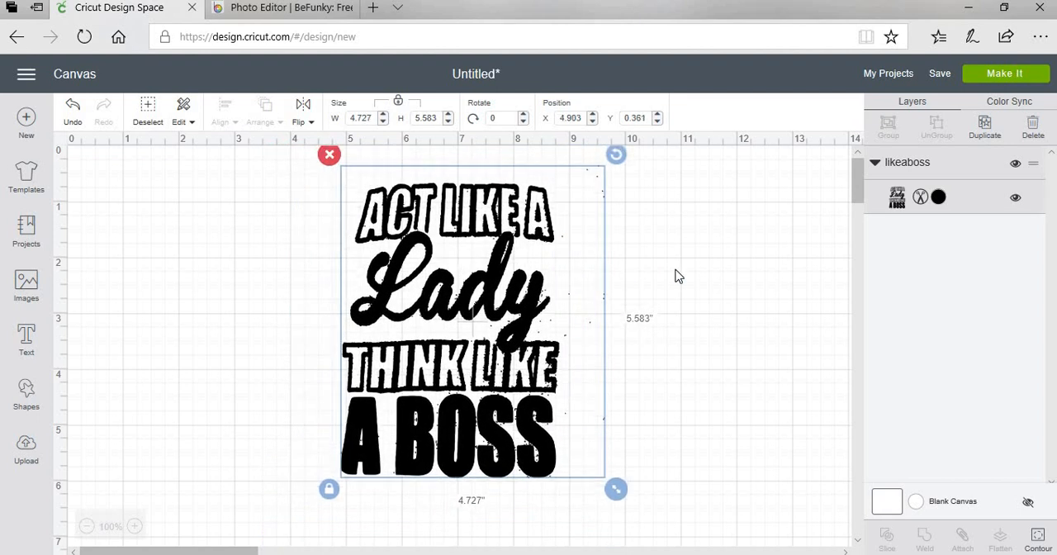
pyautogui.click(674, 274)
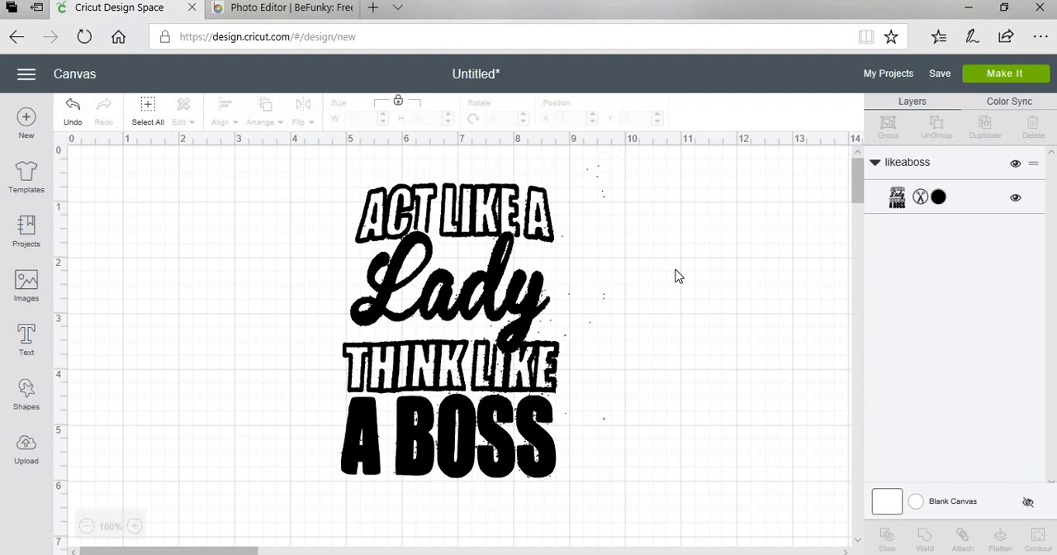
pyautogui.click(502, 289)
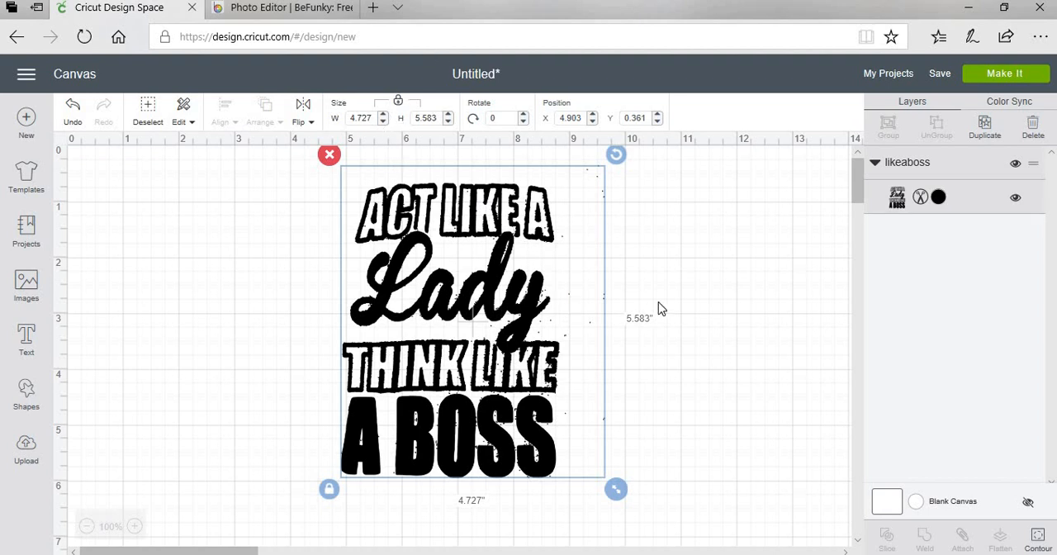
pyautogui.click(656, 264)
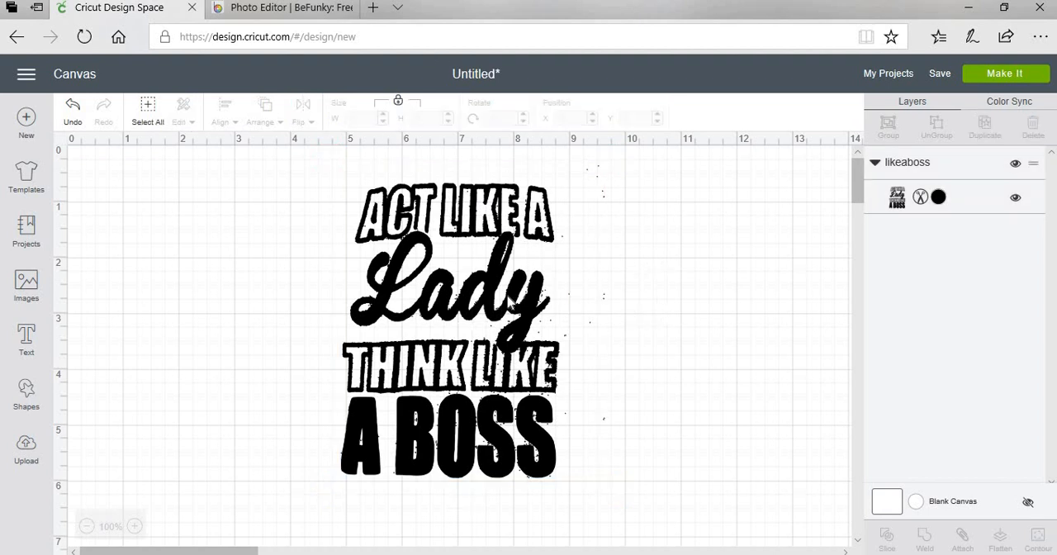